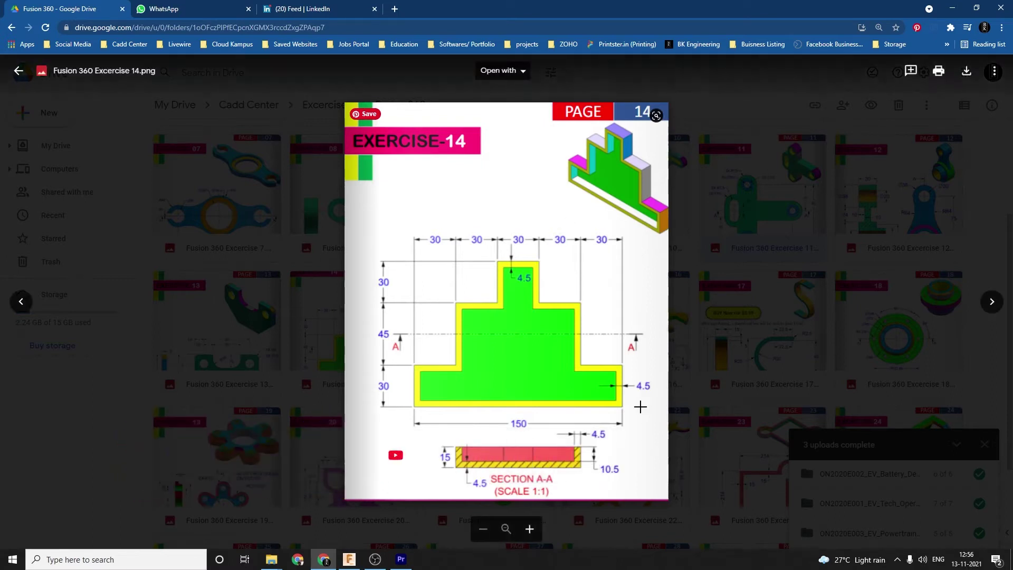
# Step: Review the Exercise 14 drawing of the 150-wide stepped profile, then switch windows
pyautogui.hotkey('alt', 'Tab')
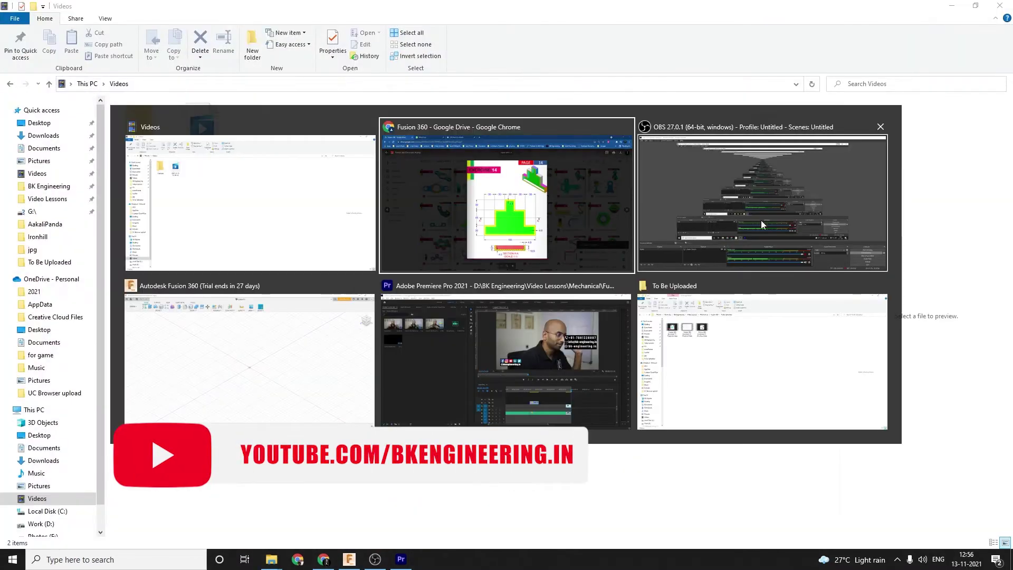
# Step: Start a sketch on the front plane, checking the reference drawing
pyautogui.click(240, 364)
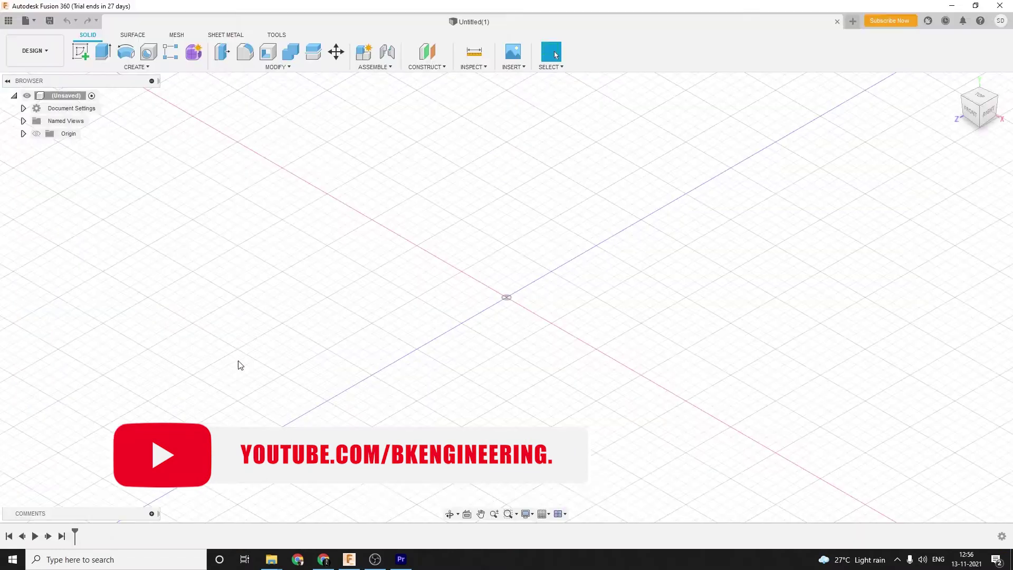
pyautogui.click(83, 48)
pyautogui.click(535, 291)
pyautogui.hotkey('alt', 'Tab')
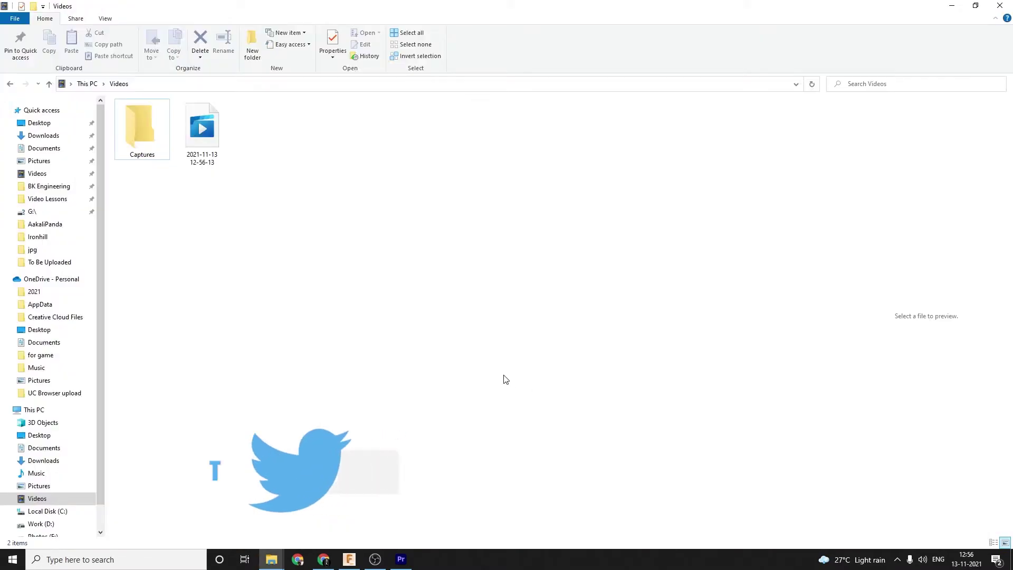
pyautogui.hotkey('alt', 'Tab')
pyautogui.click(649, 216)
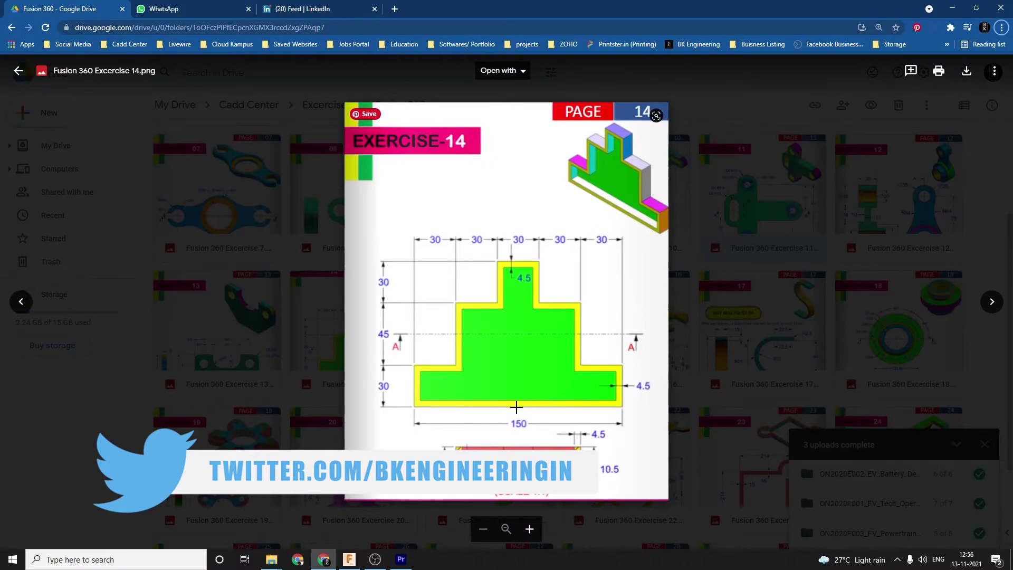
pyautogui.hotkey('alt', 'Tab')
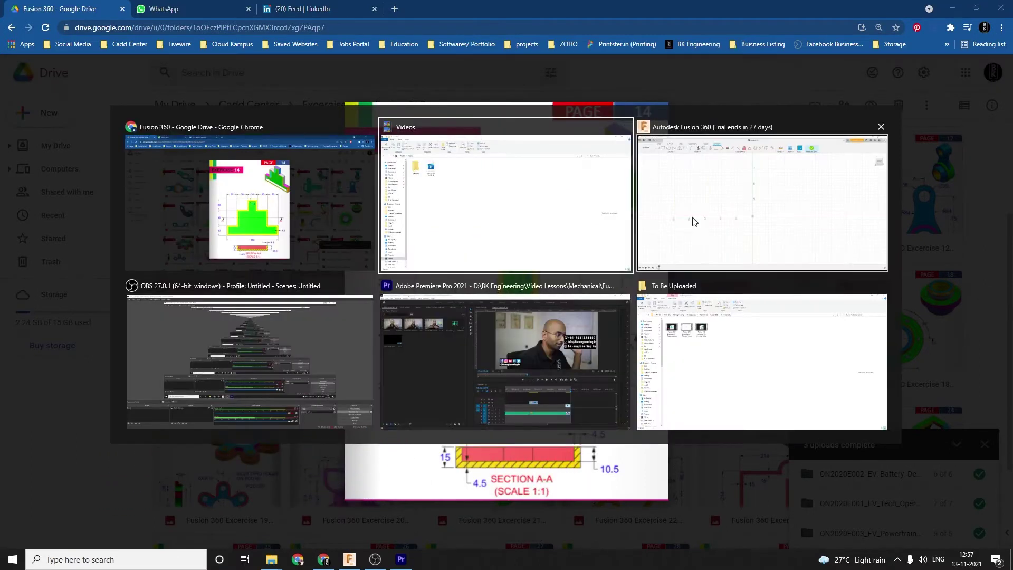
pyautogui.click(694, 221)
# Step: Draw a horizontal line along the X axis and dimension it to 150 mm
pyautogui.click(80, 51)
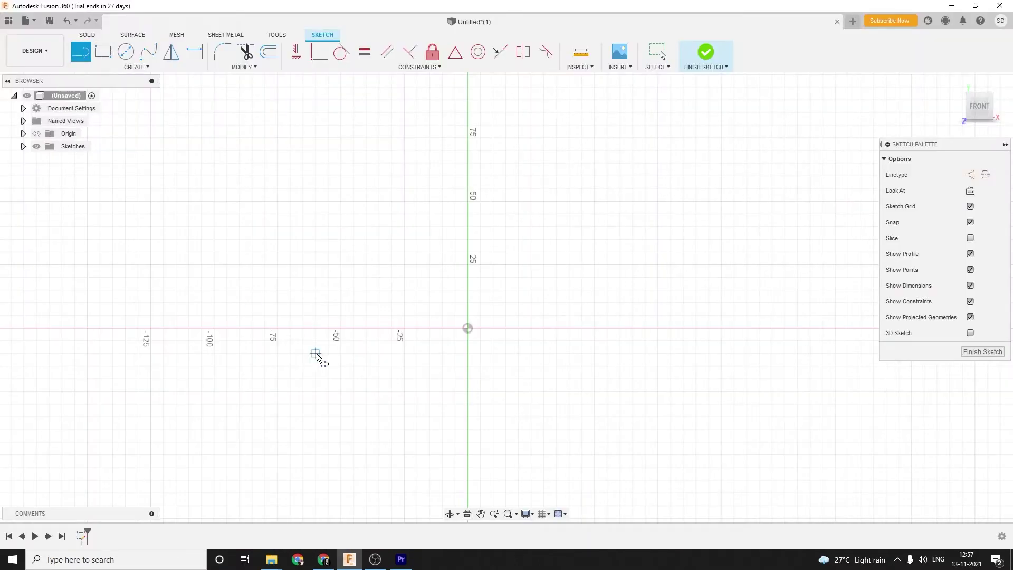
pyautogui.click(277, 328)
pyautogui.click(658, 328)
pyautogui.press('Escape')
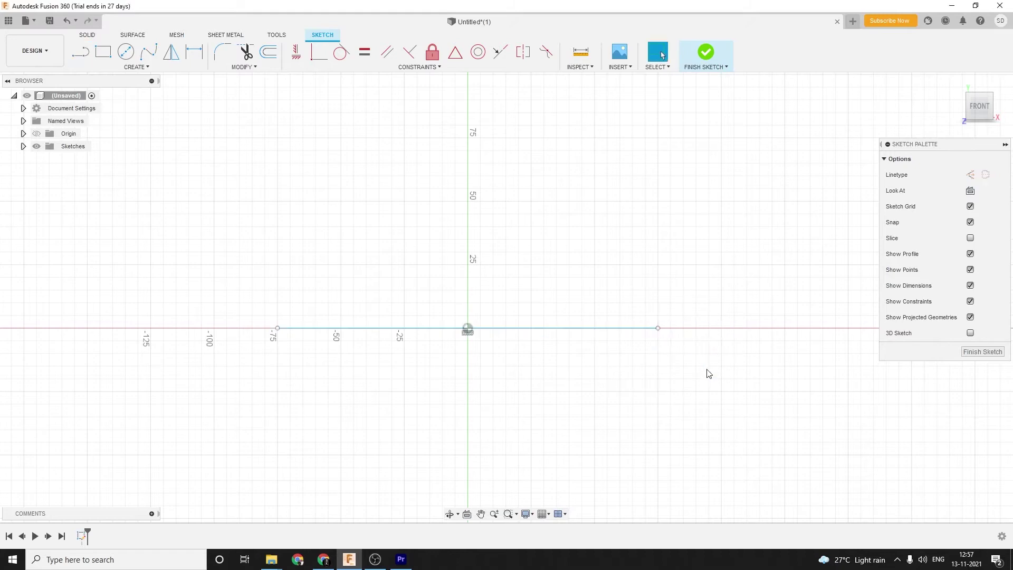
pyautogui.click(191, 50)
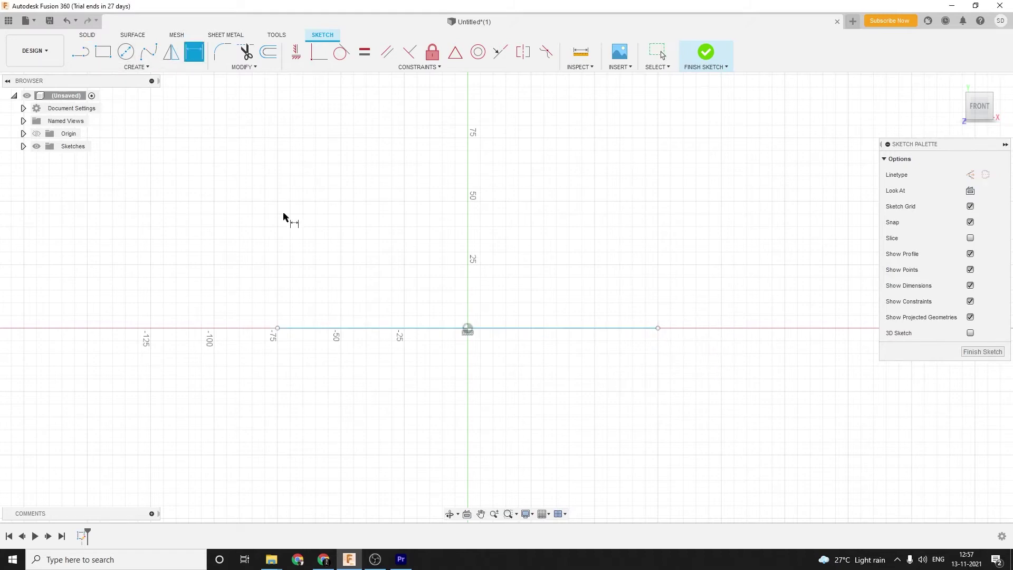
pyautogui.click(372, 328)
pyautogui.click(388, 371)
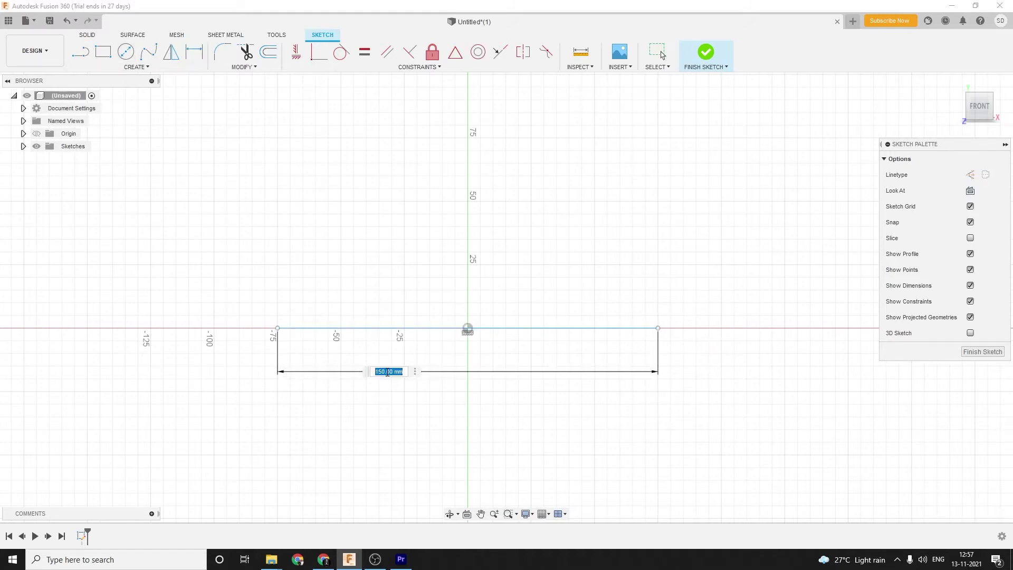
pyautogui.press('Return')
pyautogui.press('Escape')
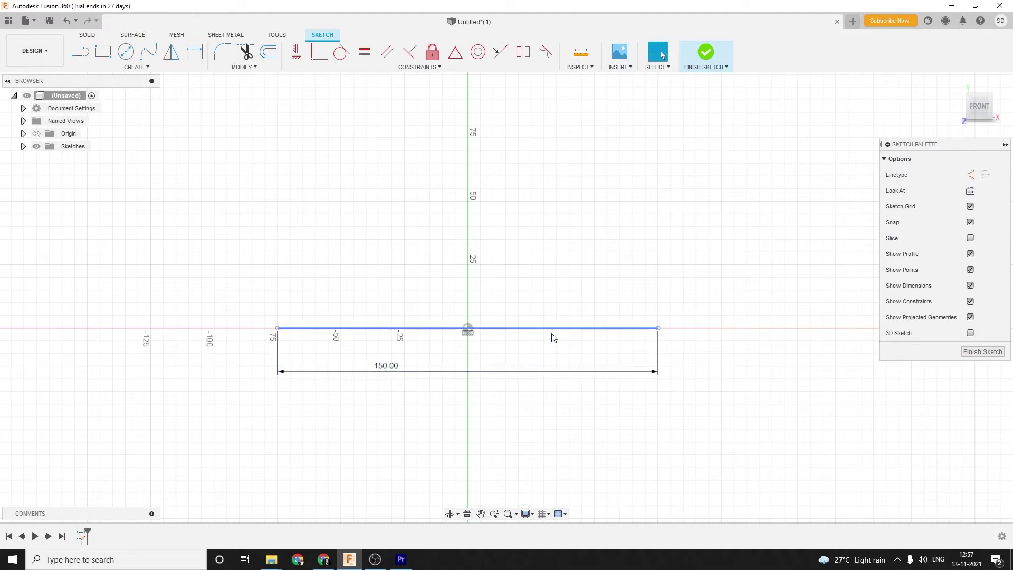
pyautogui.click(553, 328)
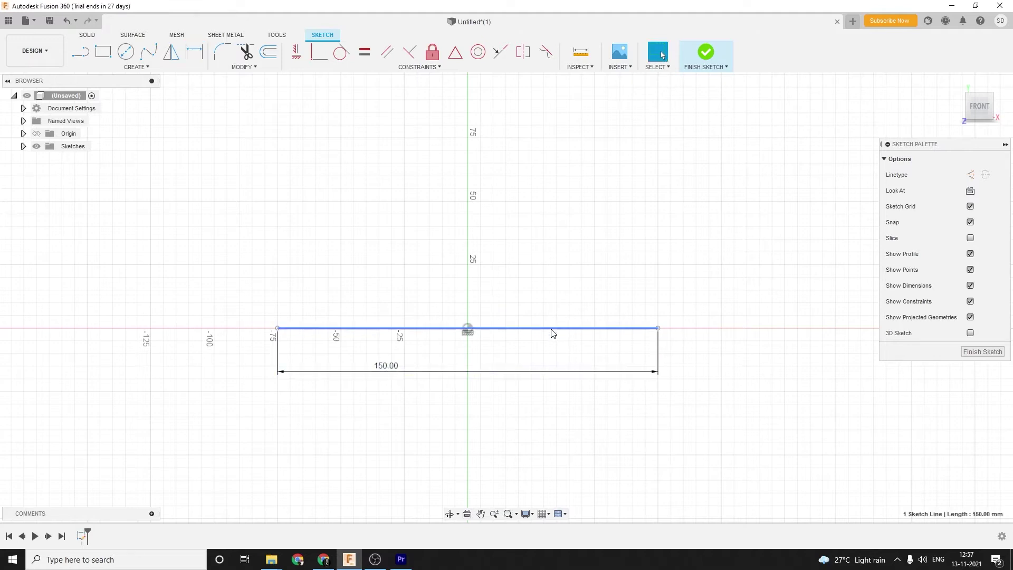
# Step: Apply a Midpoint constraint tying the 150 mm line's midpoint to the origin point
pyautogui.click(313, 51)
pyautogui.click(23, 134)
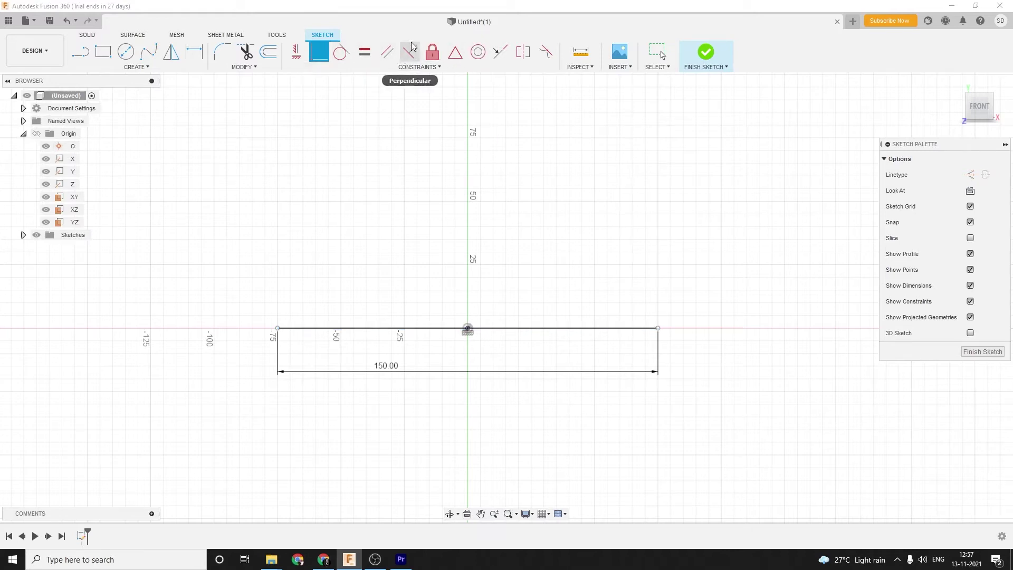
pyautogui.click(455, 51)
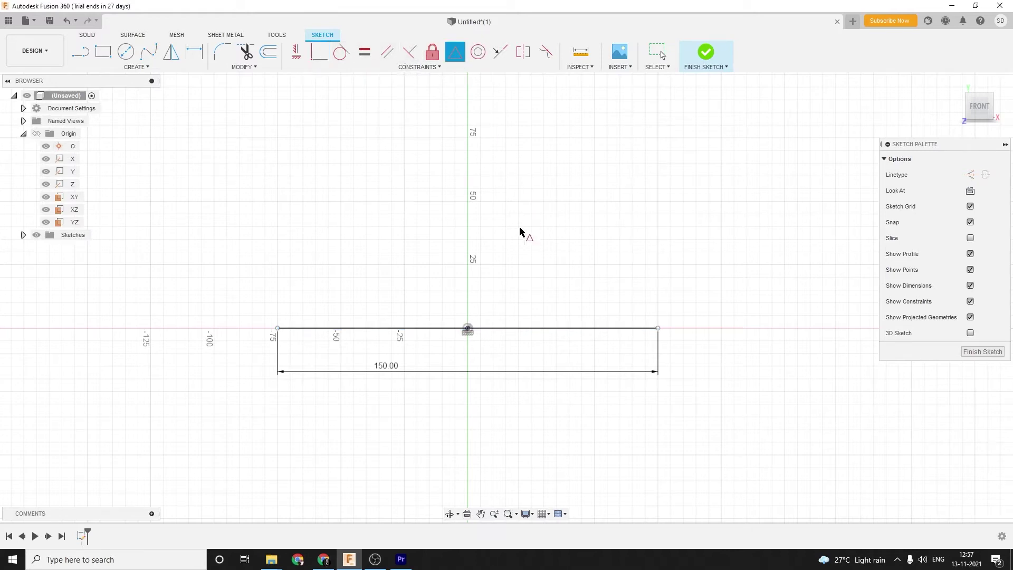
pyautogui.click(493, 329)
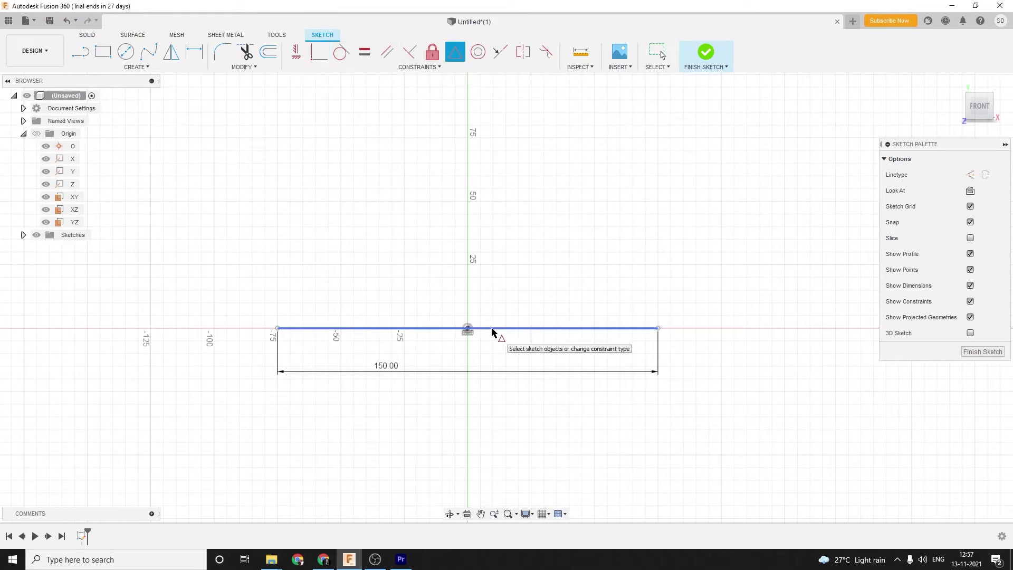
pyautogui.click(74, 151)
pyautogui.press('Escape')
pyautogui.hotkey('alt', 'Tab')
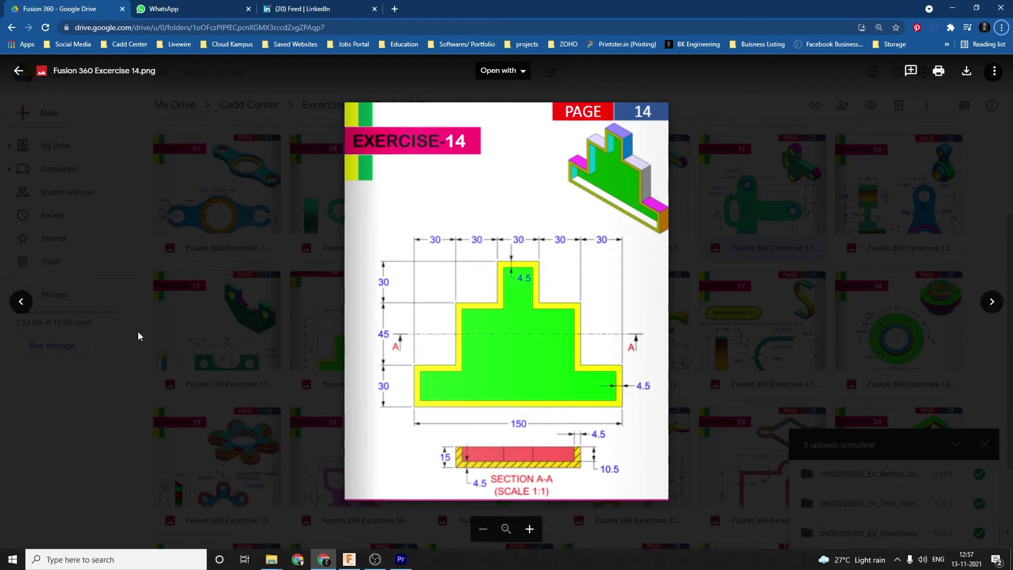
# Step: Draw a 30 mm vertical line up from the base line's right end
pyautogui.hotkey('alt', 'Tab')
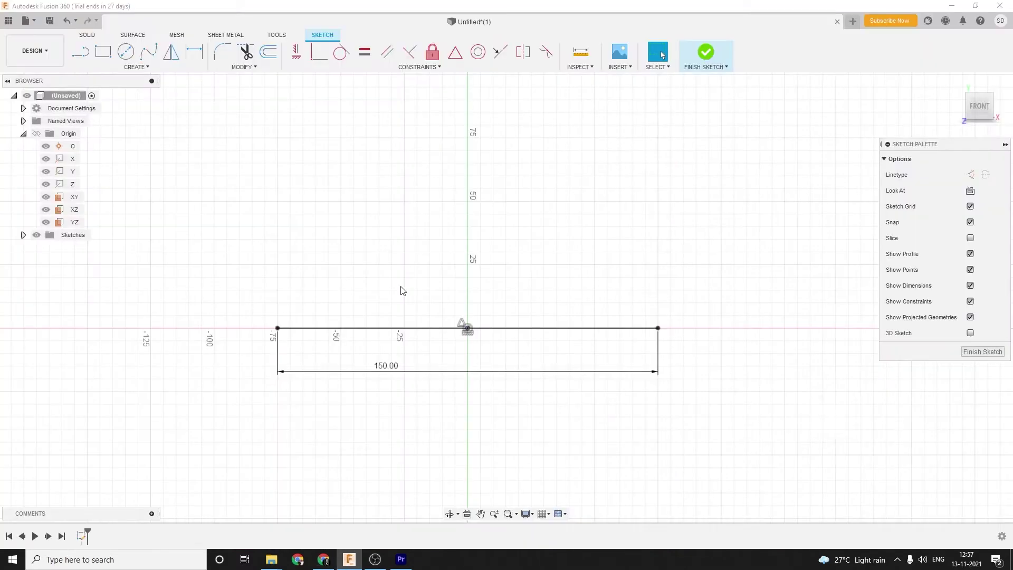
pyautogui.click(81, 51)
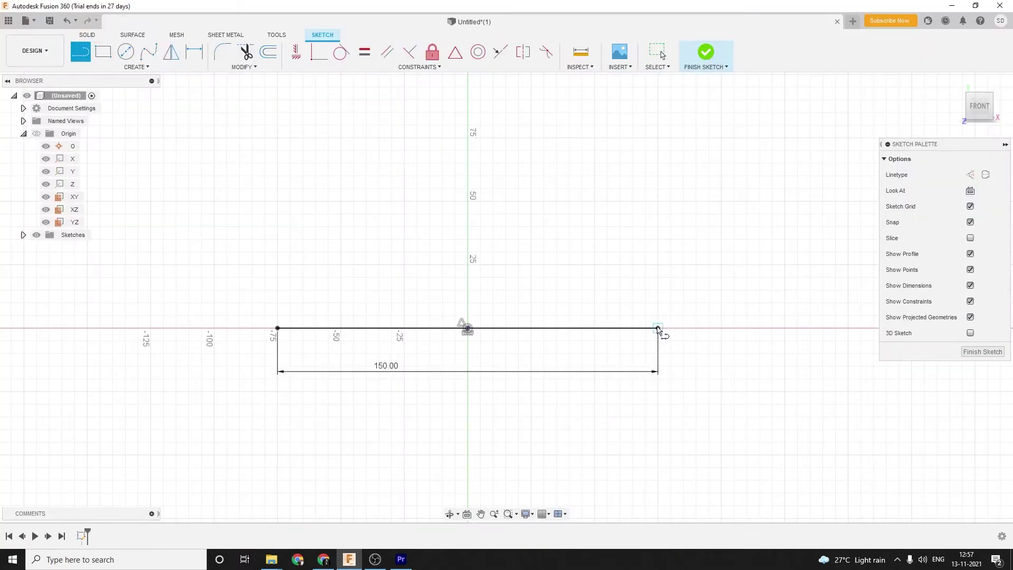
pyautogui.click(657, 328)
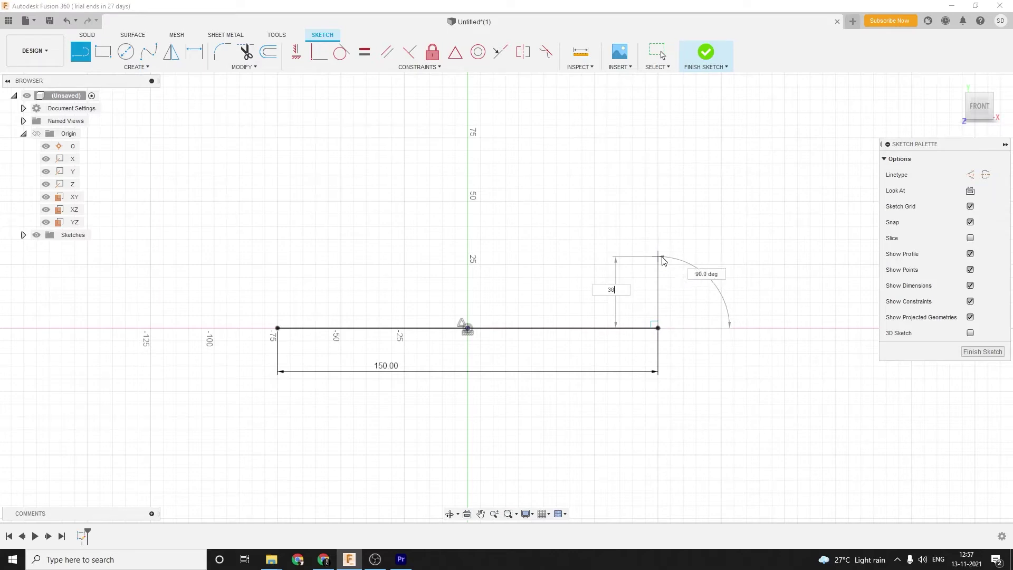
pyautogui.press('Escape')
pyautogui.hotkey('alt', 'Tab')
pyautogui.hotkey('alt', 'Tab')
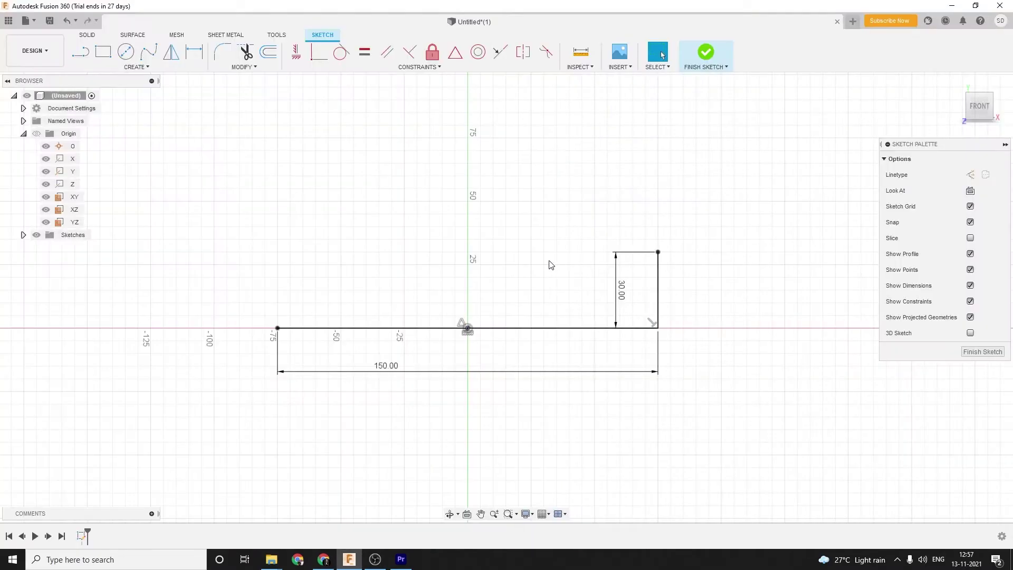
# Step: Draw a 30 mm horizontal line leftward from the top of that line
pyautogui.press('l')
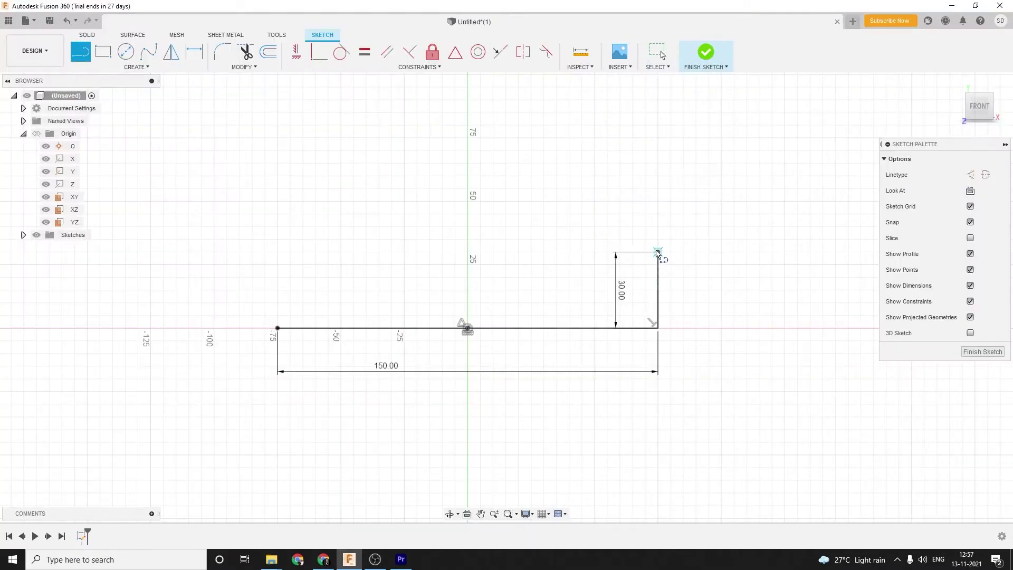
pyautogui.click(658, 252)
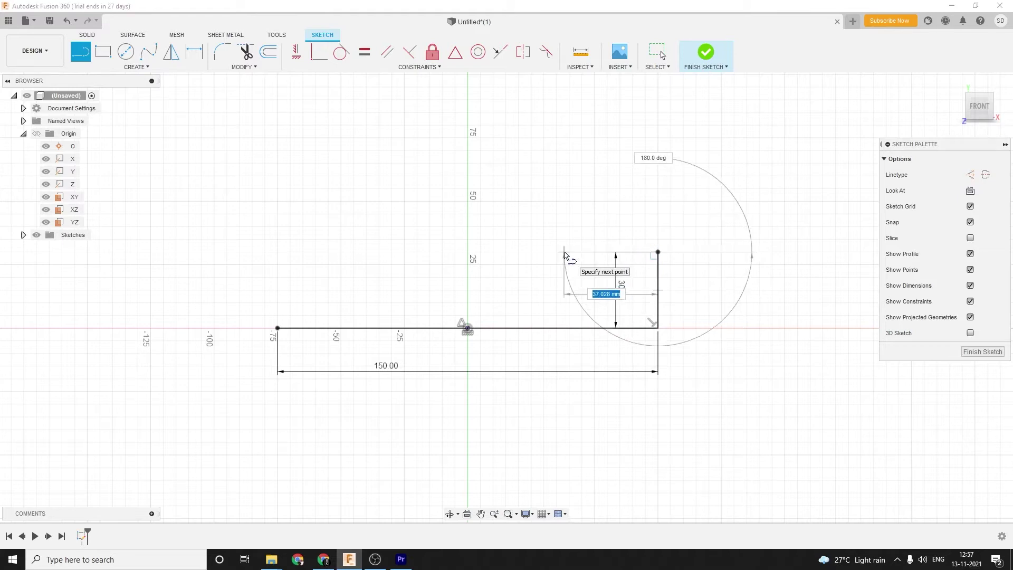
pyautogui.press('Escape')
pyautogui.hotkey('alt', 'Tab')
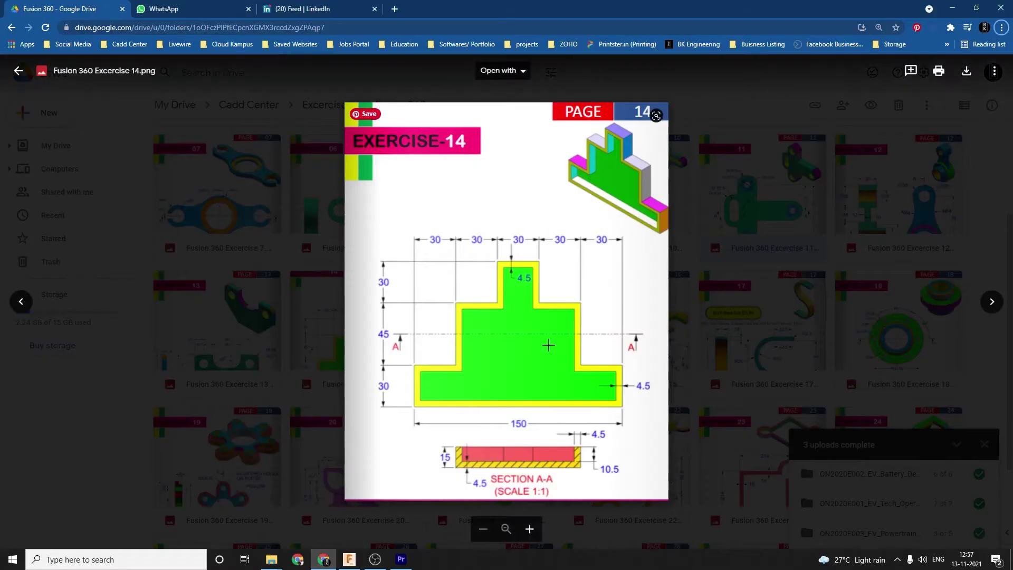
pyautogui.hotkey('alt', 'Tab')
# Step: Draw a 45 mm vertical line up from the step's upper-left corner
pyautogui.click(80, 51)
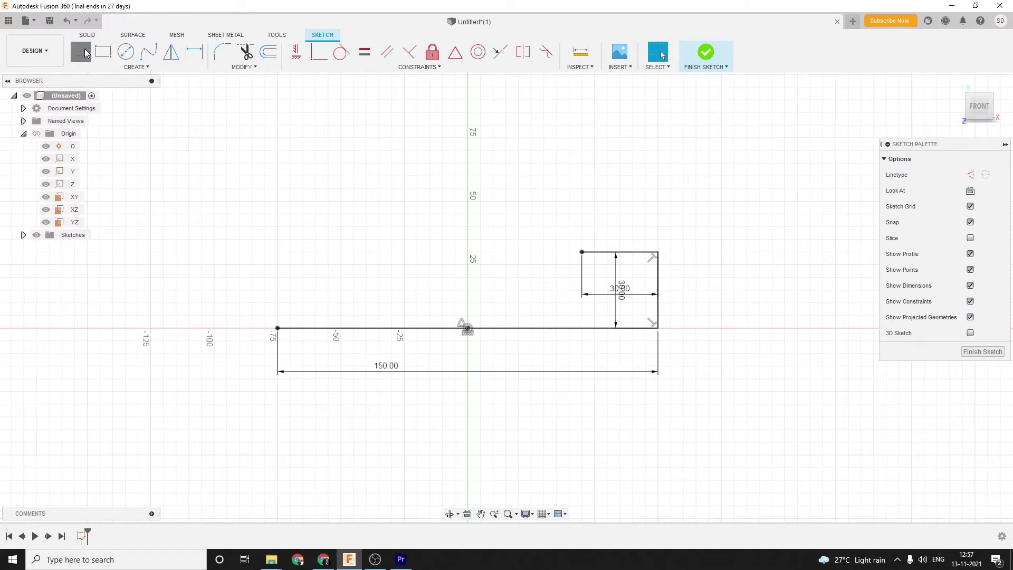
pyautogui.click(581, 253)
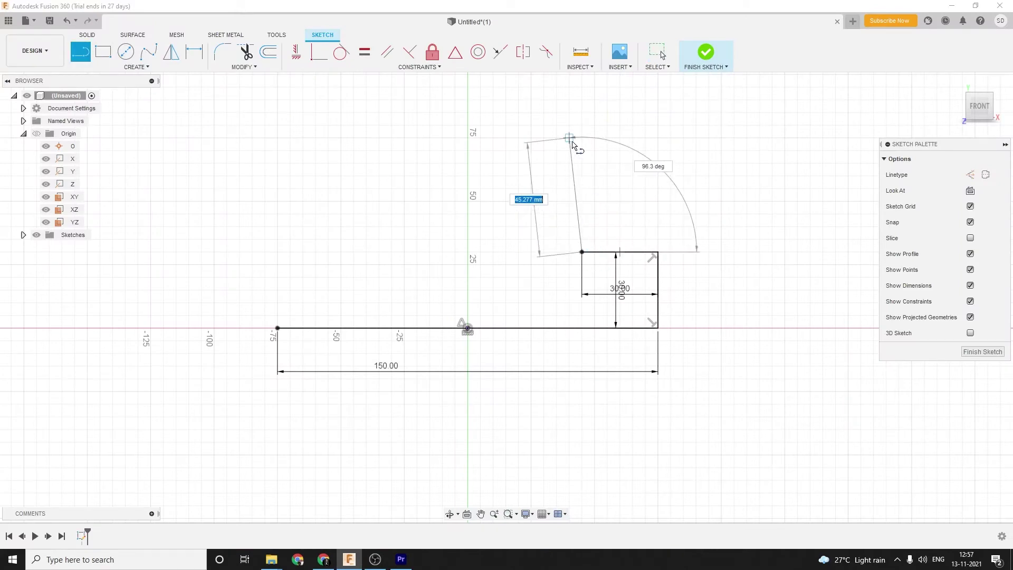
pyautogui.write('45')
pyautogui.press('Return')
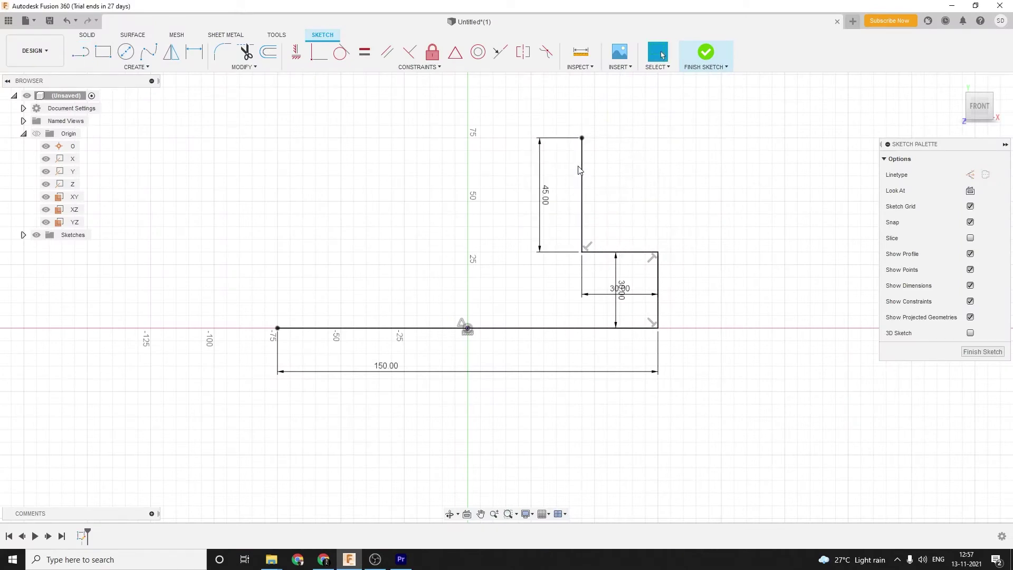
pyautogui.hotkey('alt', 'Tab')
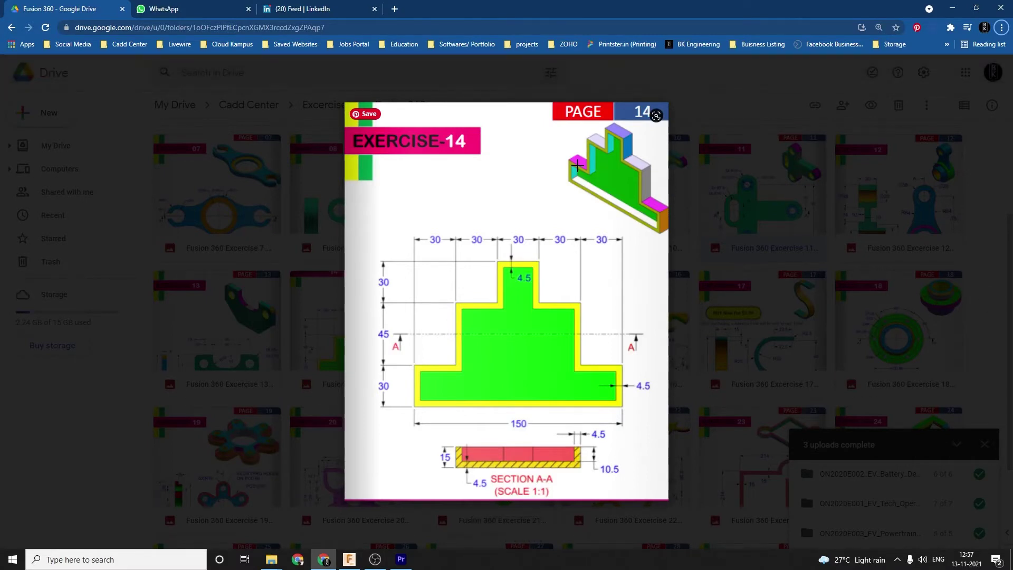
pyautogui.hotkey('alt', 'Tab')
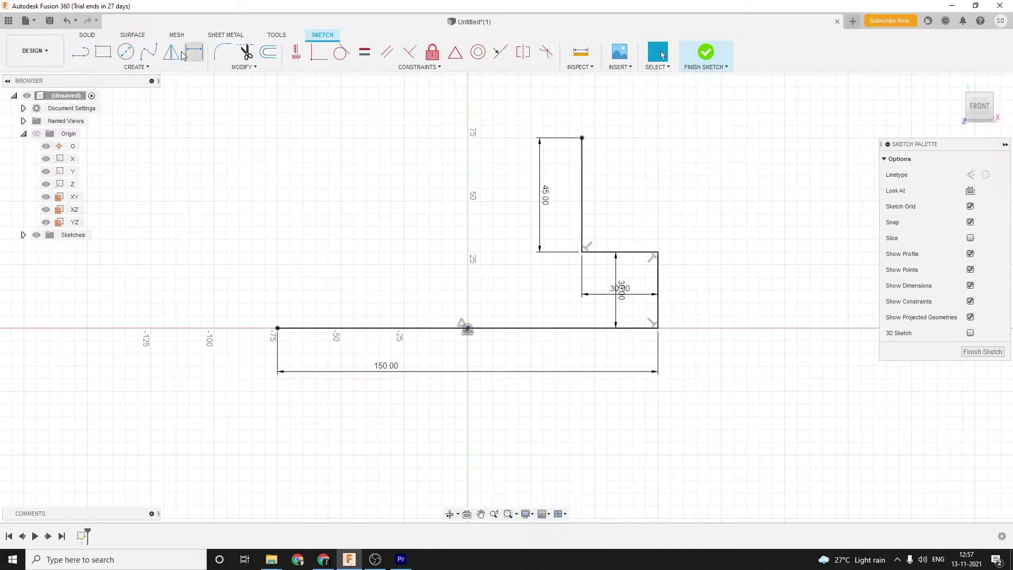
# Step: Add a 30 mm horizontal ledge from the top of the 45 mm line
pyautogui.hotkey('alt', 'Tab')
pyautogui.hotkey('alt', 'Tab')
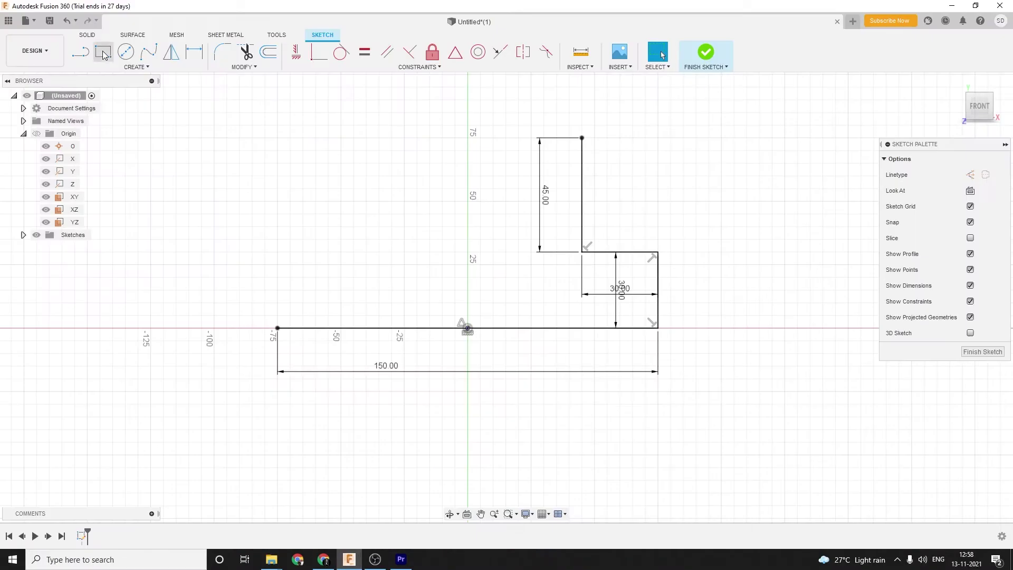
pyautogui.click(582, 138)
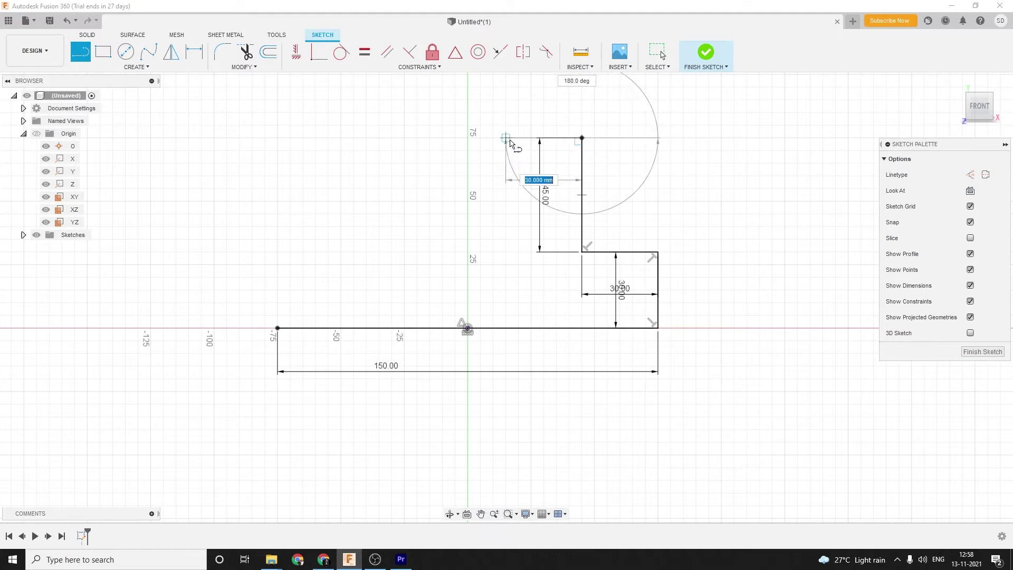
pyautogui.write('30')
pyautogui.press('Return')
pyautogui.hotkey('alt', 'Tab')
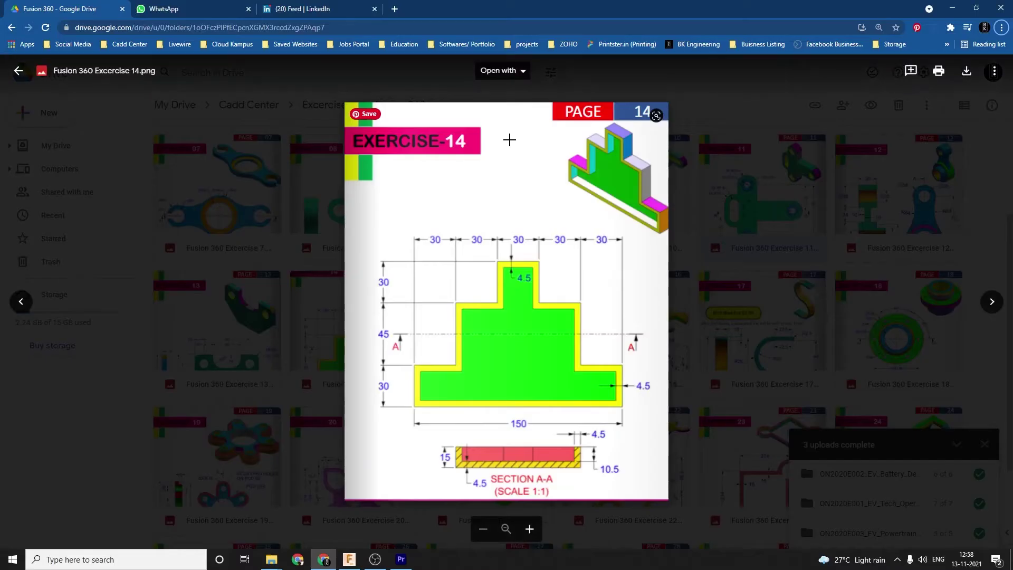
pyautogui.hotkey('alt', 'Tab')
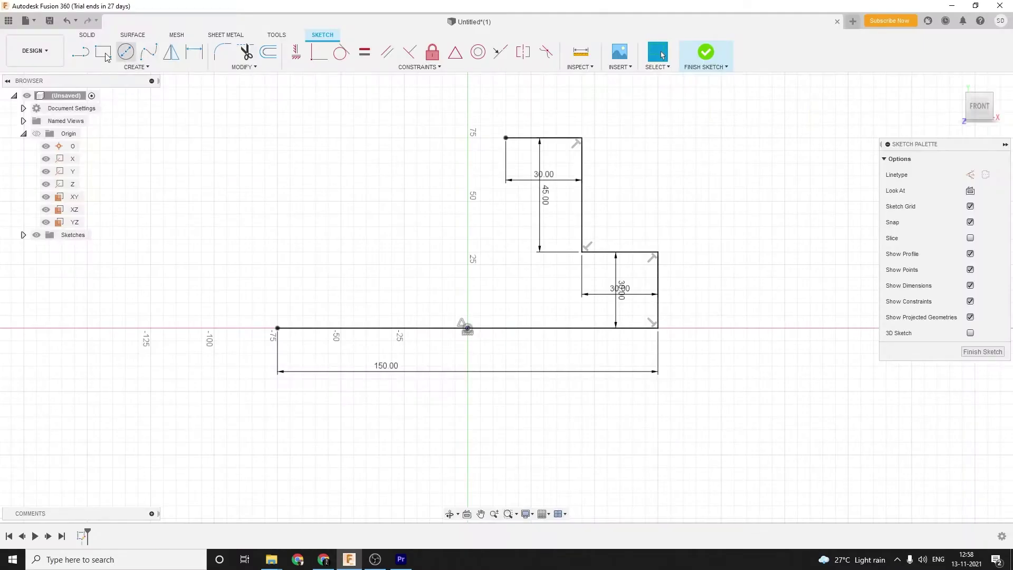
# Step: Add a 30 mm vertical rise from the ledge's left end
pyautogui.press('l')
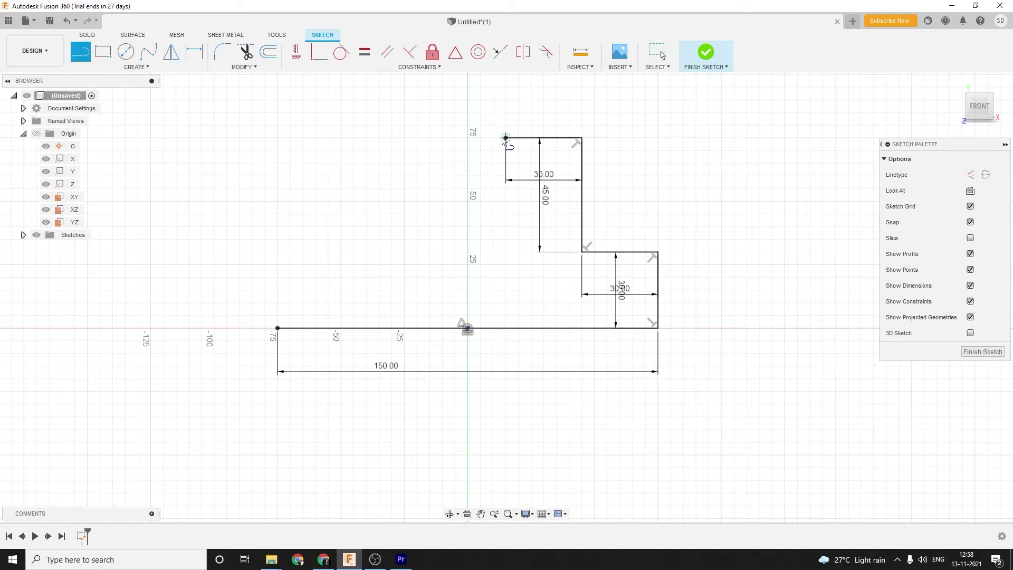
pyautogui.click(505, 138)
pyautogui.write('30')
pyautogui.press('Return')
pyautogui.press('Escape')
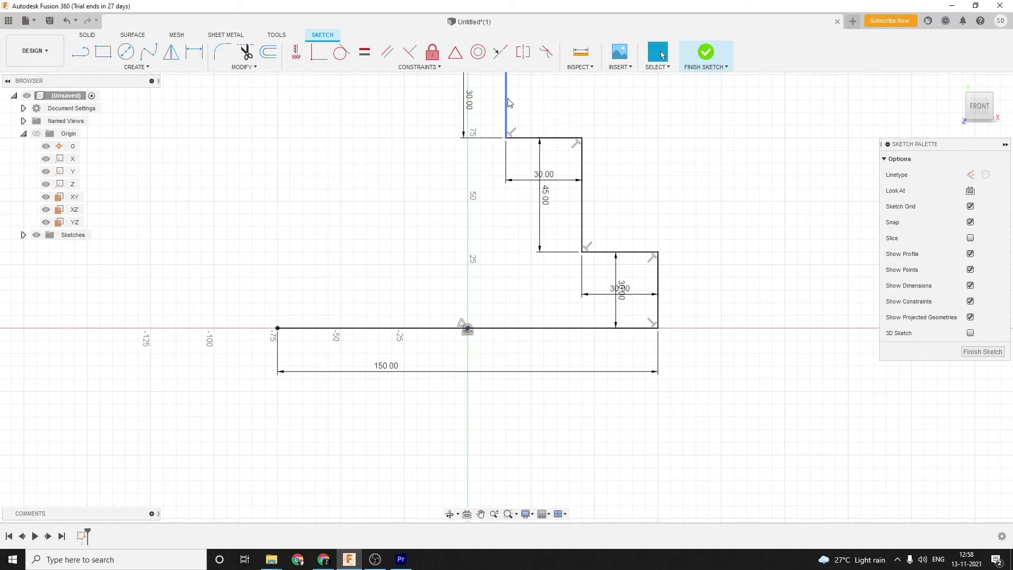
pyautogui.scroll(-3, 531, 205)
pyautogui.scroll(4, 554, 148)
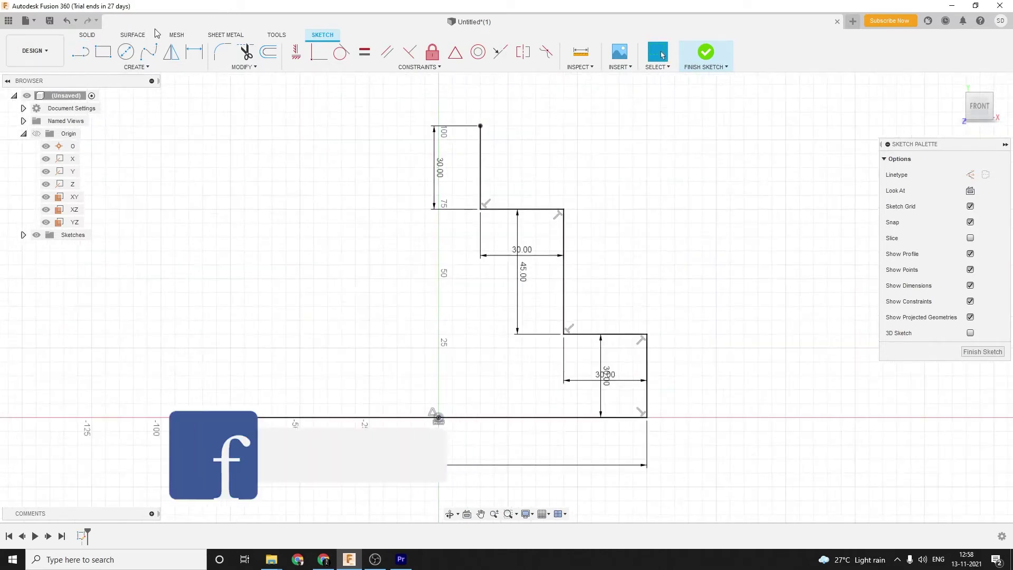
pyautogui.press('l')
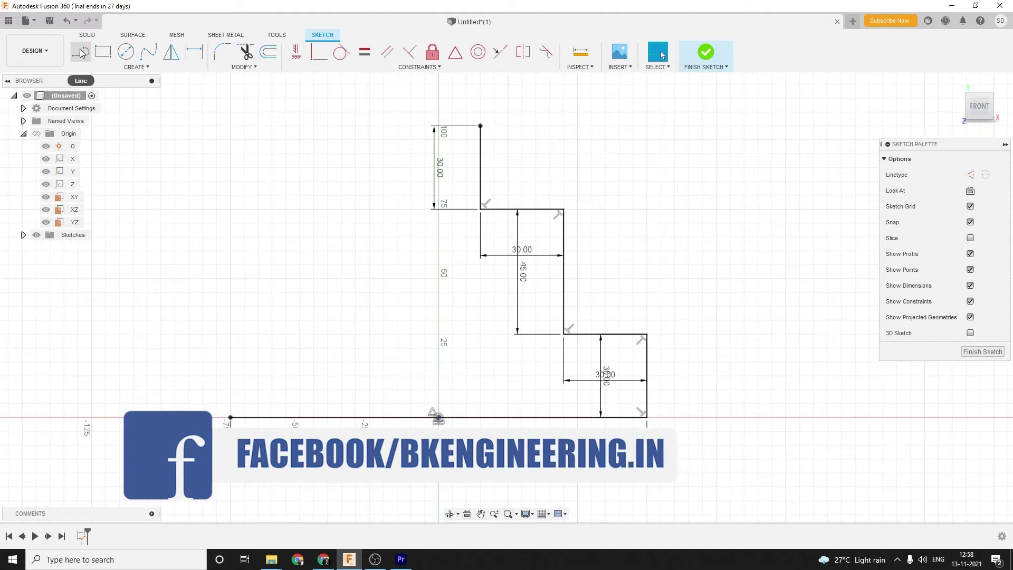
pyautogui.click(480, 125)
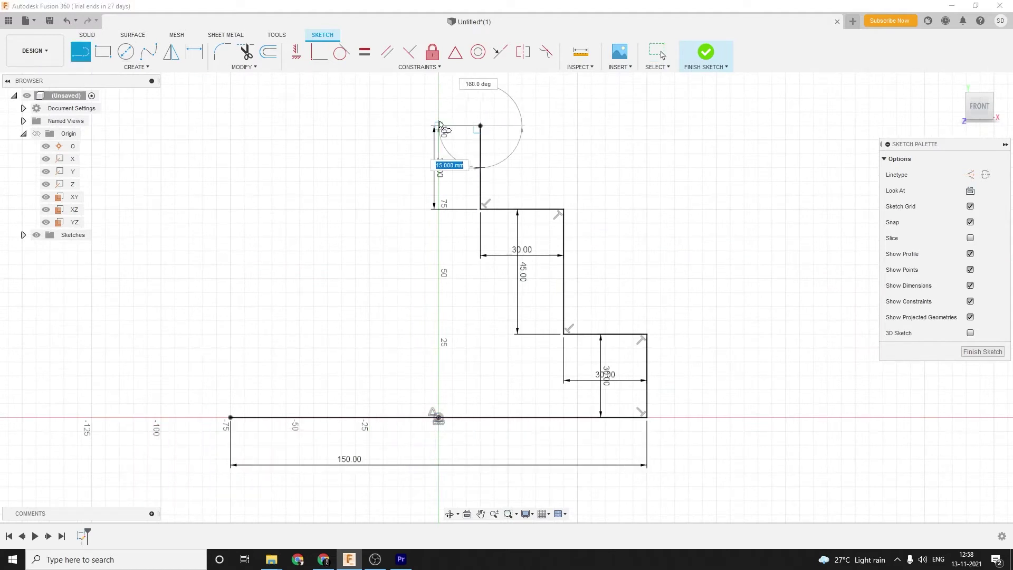
# Step: Close the top line of the half-outline at the vertical axis
pyautogui.click(438, 125)
pyautogui.rightClick(469, 102)
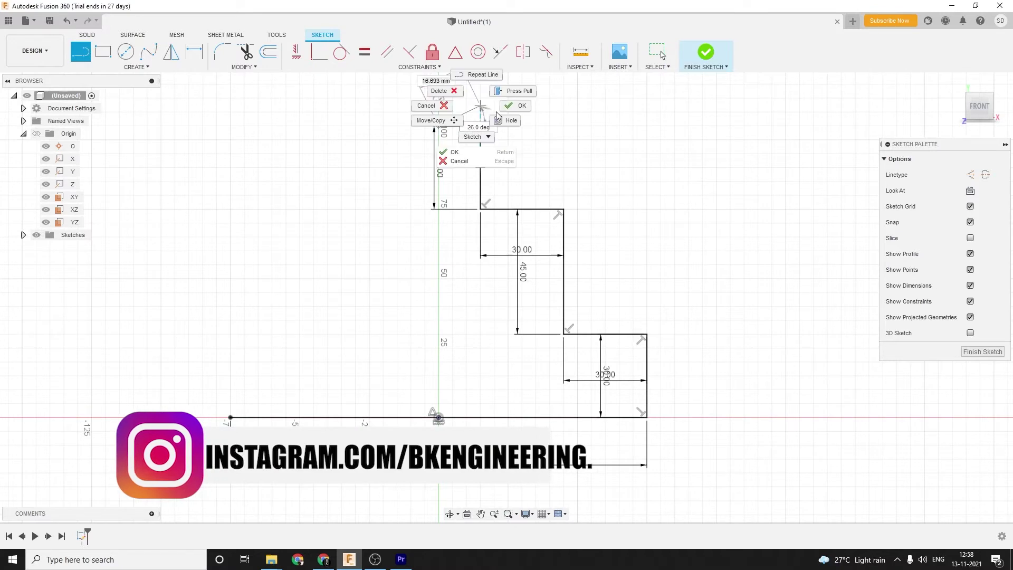
pyautogui.press('Escape')
pyautogui.scroll(-5, 582, 148)
# Step: Draw a centreline down along the vertical axis
pyautogui.press('l')
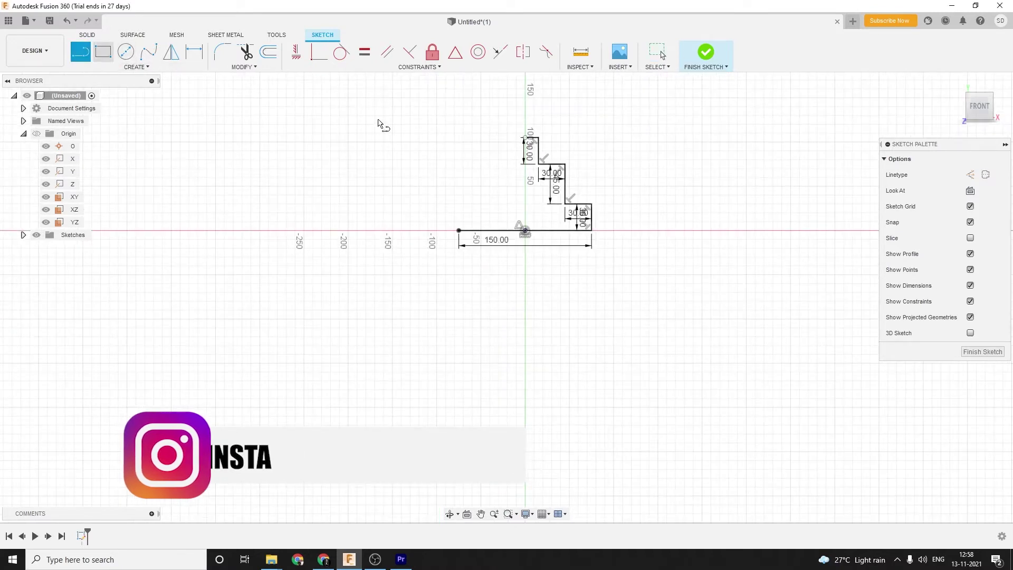
pyautogui.click(525, 98)
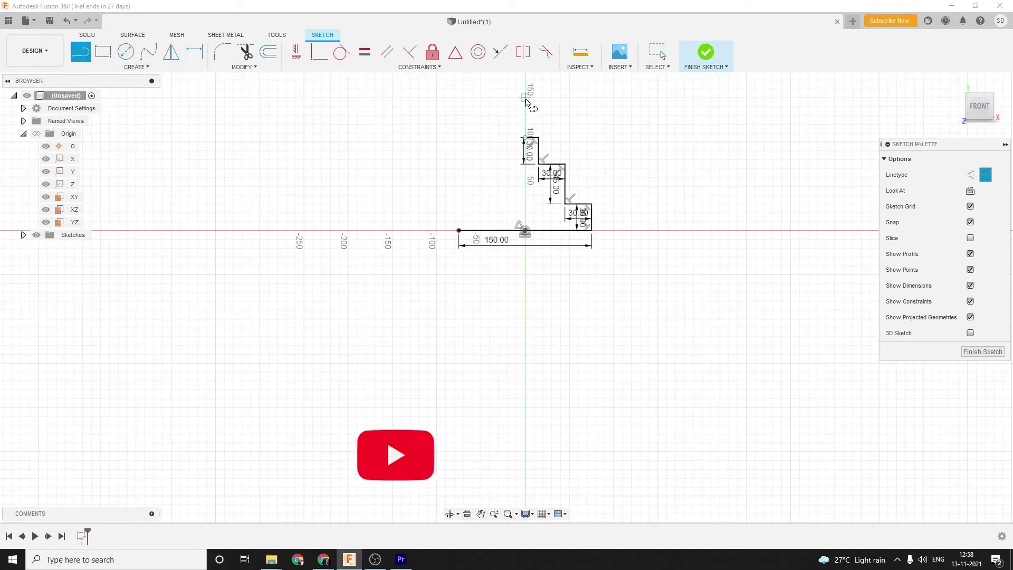
pyautogui.moveTo(525, 98); pyautogui.dragTo(621, 340)
pyautogui.rightClick(621, 340)
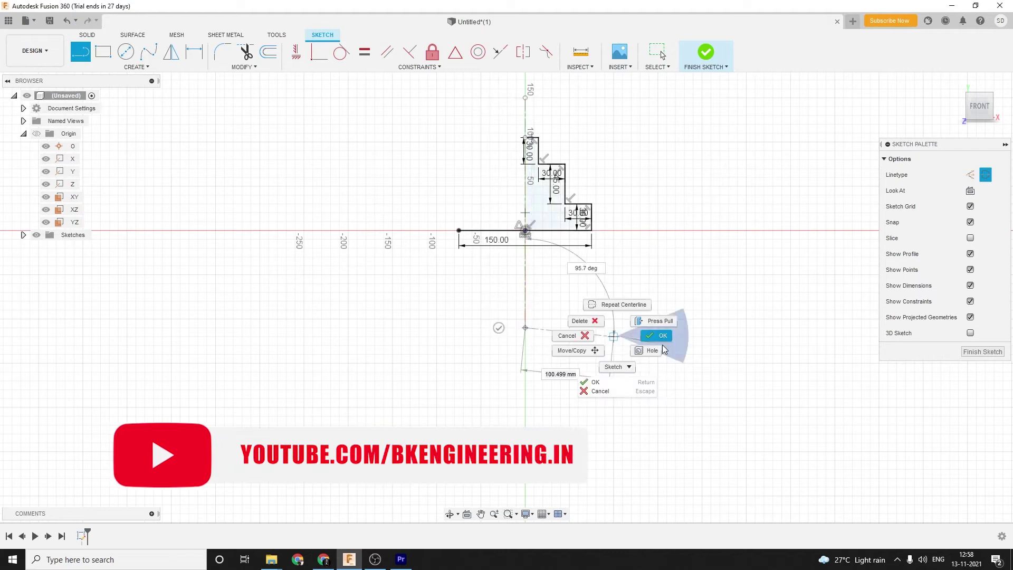
pyautogui.press('Escape')
pyautogui.click(525, 111)
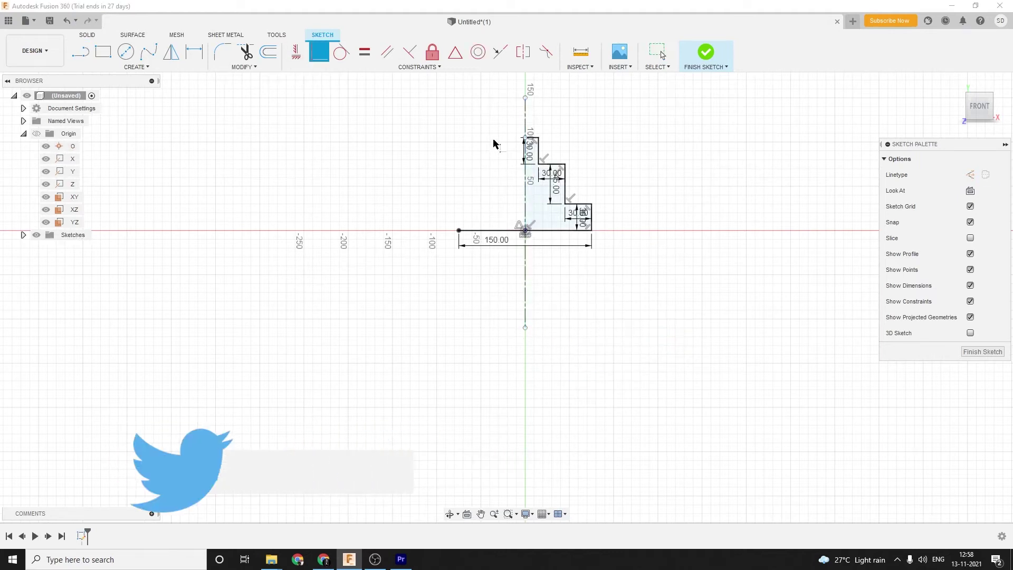
pyautogui.click(813, 271)
pyautogui.scroll(-2, 813, 272)
pyautogui.scroll(5, 701, 205)
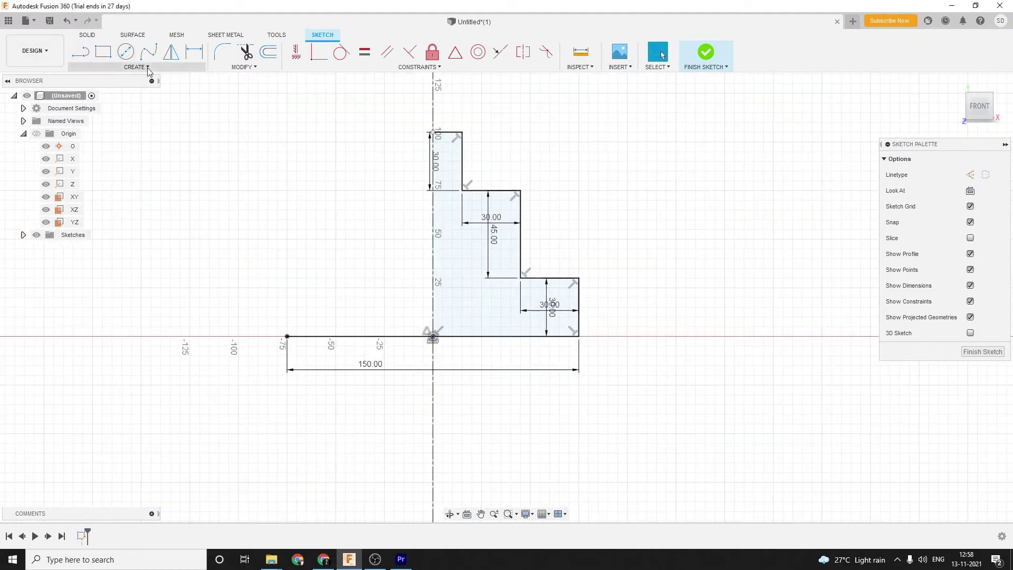
# Step: Mirror the half-outline across the centreline, excluding the bottom line, and compare with the drawing
pyautogui.click(136, 66)
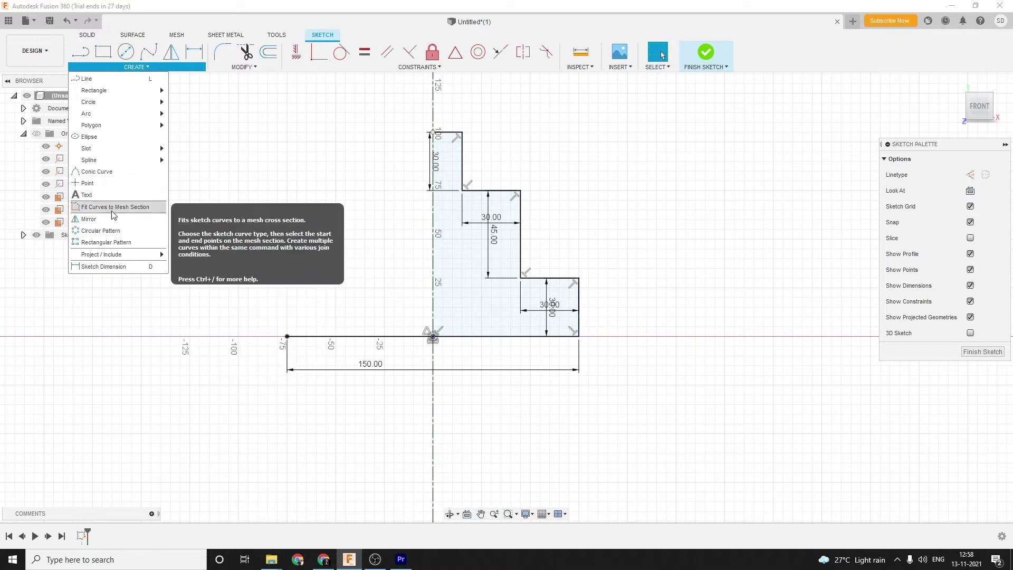
pyautogui.click(90, 219)
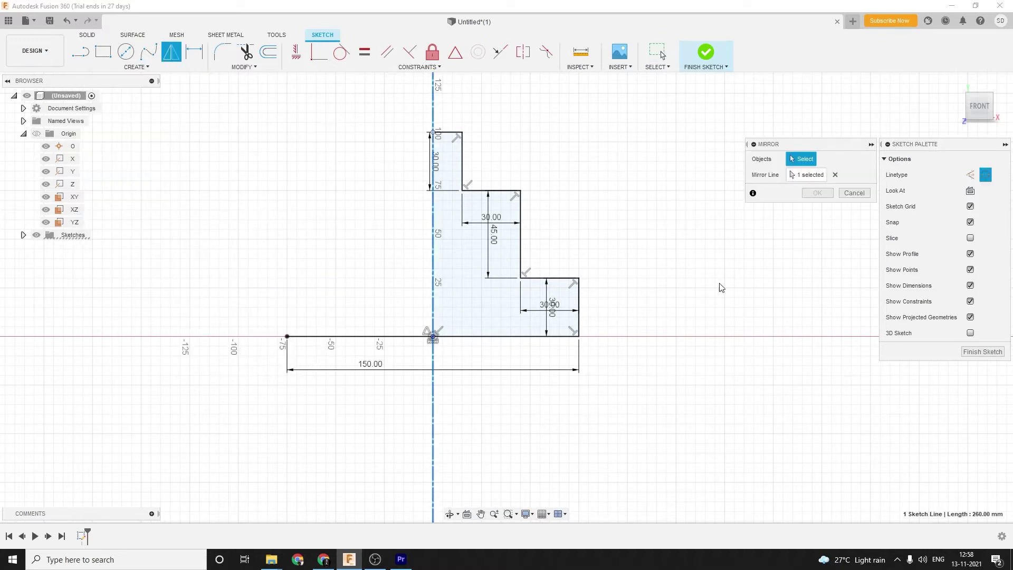
pyautogui.moveTo(724, 390)
pyautogui.mouseDown()
pyautogui.moveTo(448, 101)
pyautogui.moveTo(471, 104)
pyautogui.mouseUp()
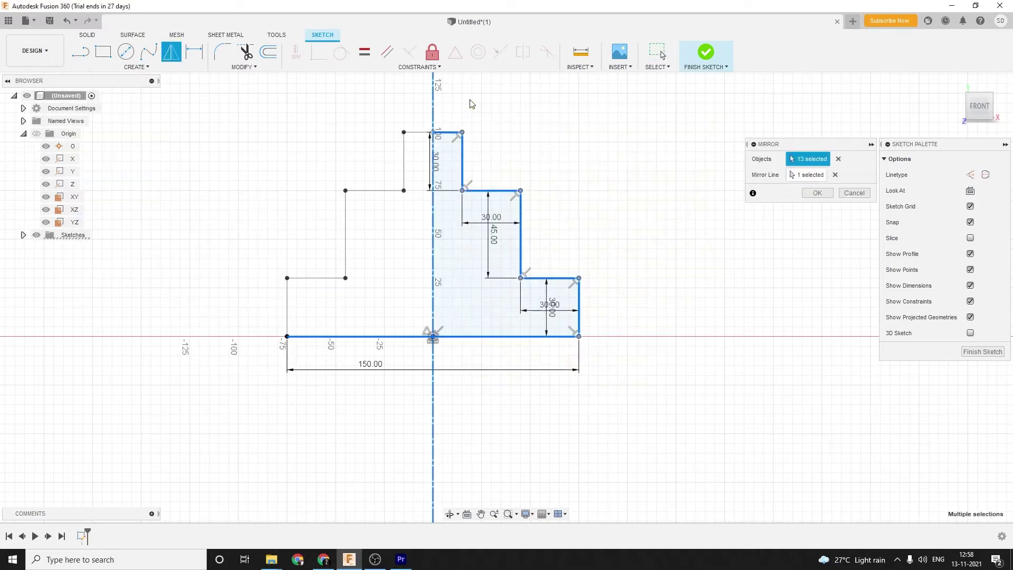
pyautogui.click(486, 338)
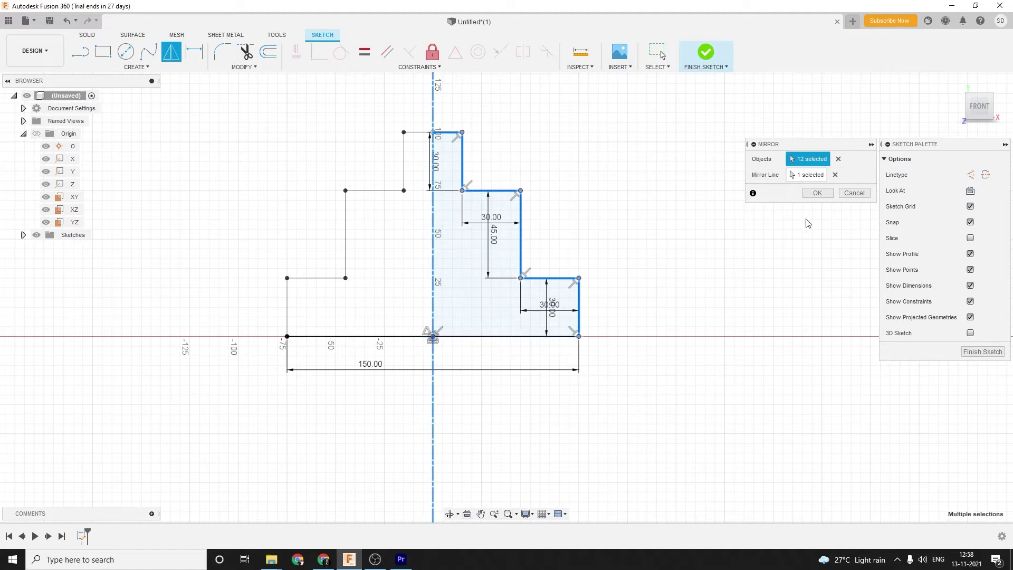
pyautogui.click(826, 196)
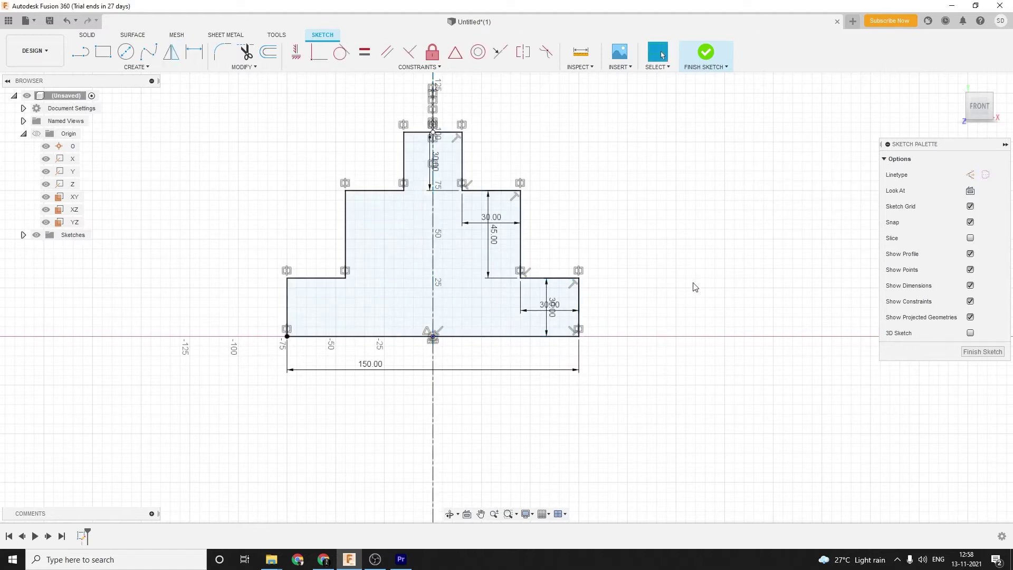
pyautogui.scroll(-3, 700, 300)
pyautogui.scroll(3, 666, 209)
pyautogui.scroll(1, 660, 251)
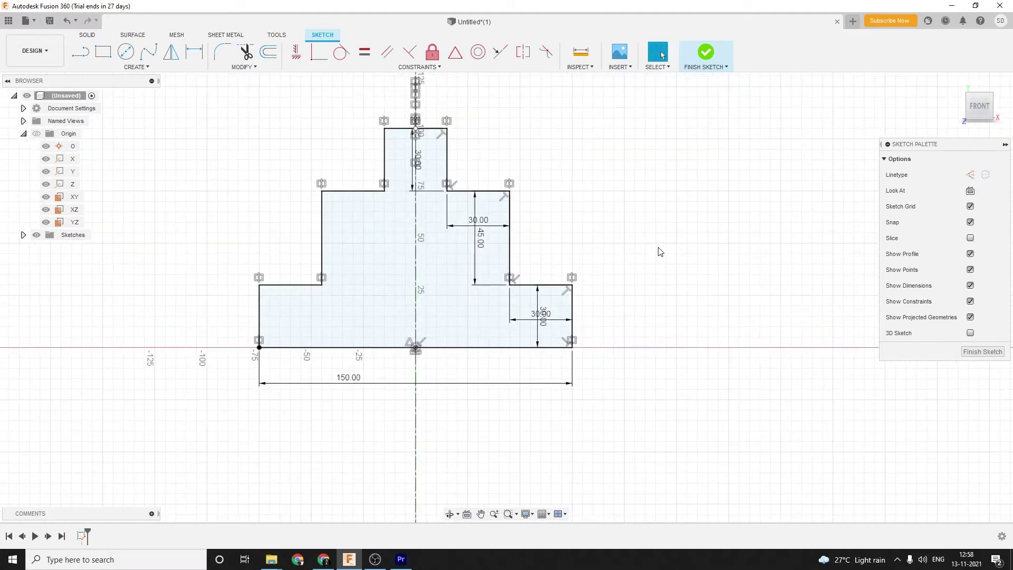
pyautogui.hotkey('alt', 'Tab')
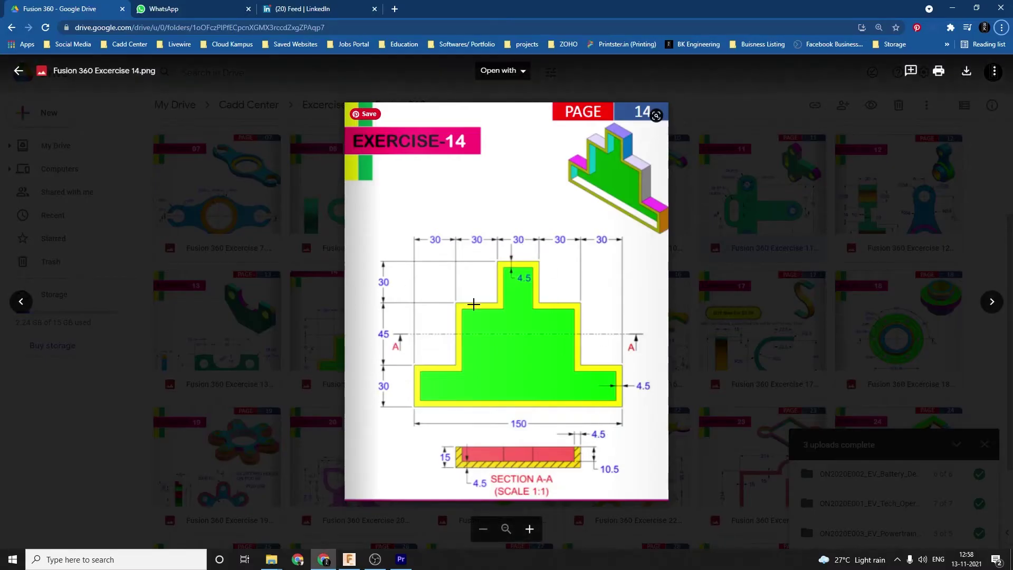
pyautogui.hotkey('alt', 'Tab')
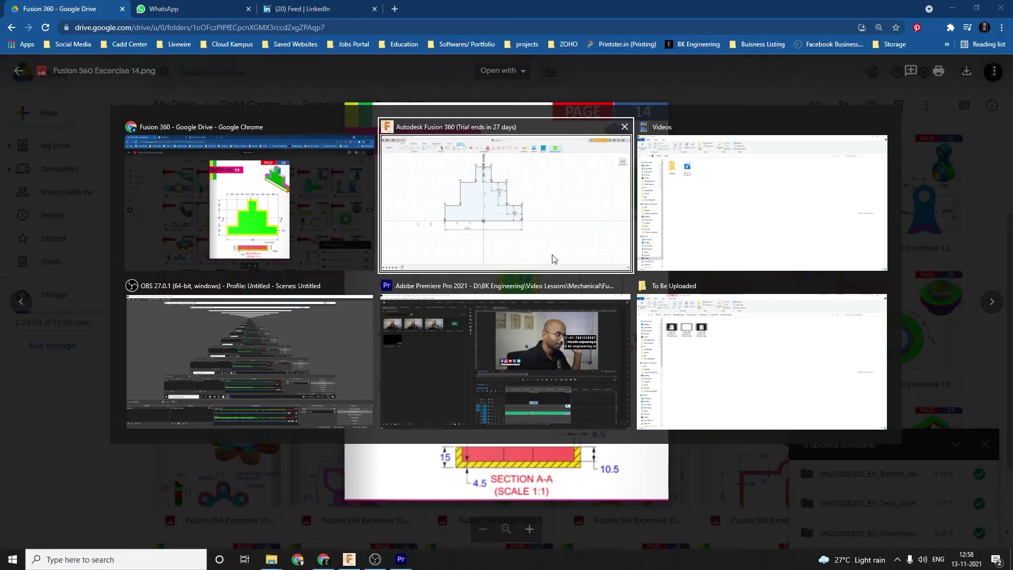
pyautogui.click(553, 258)
pyautogui.click(113, 68)
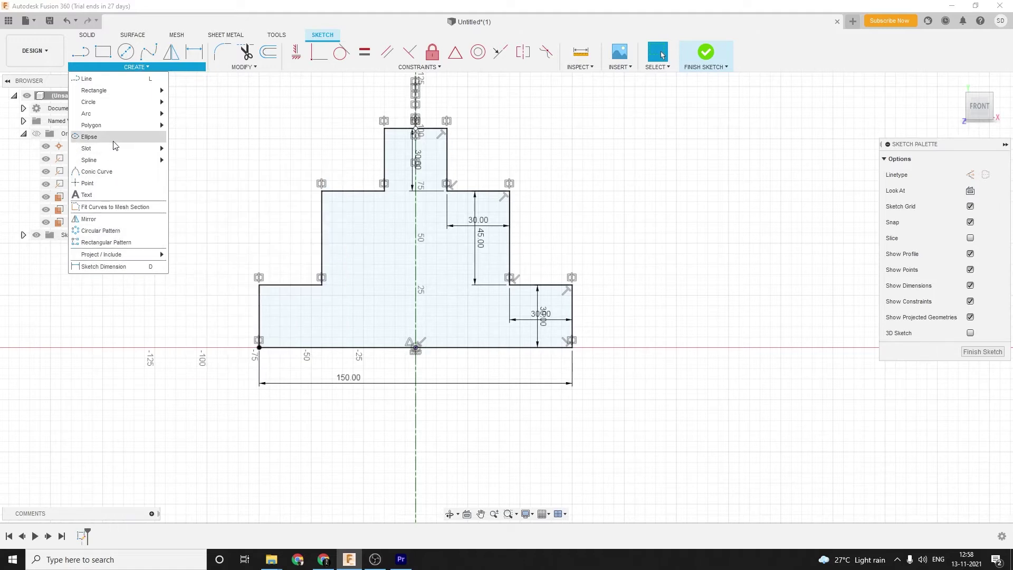
# Step: Offset the stepped outline chain 4.5 mm inward to create the rim wall
pyautogui.click(268, 53)
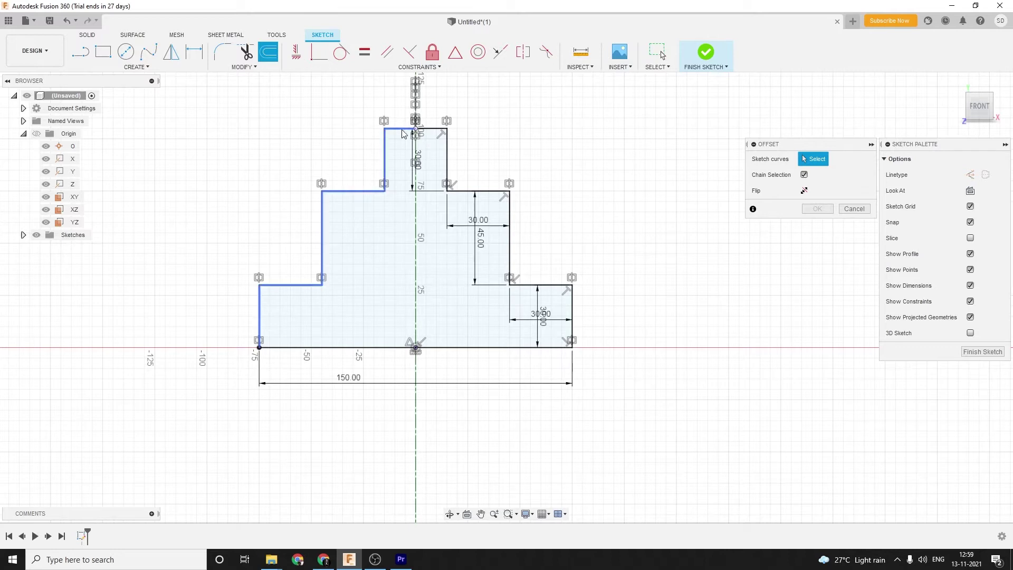
pyautogui.click(429, 128)
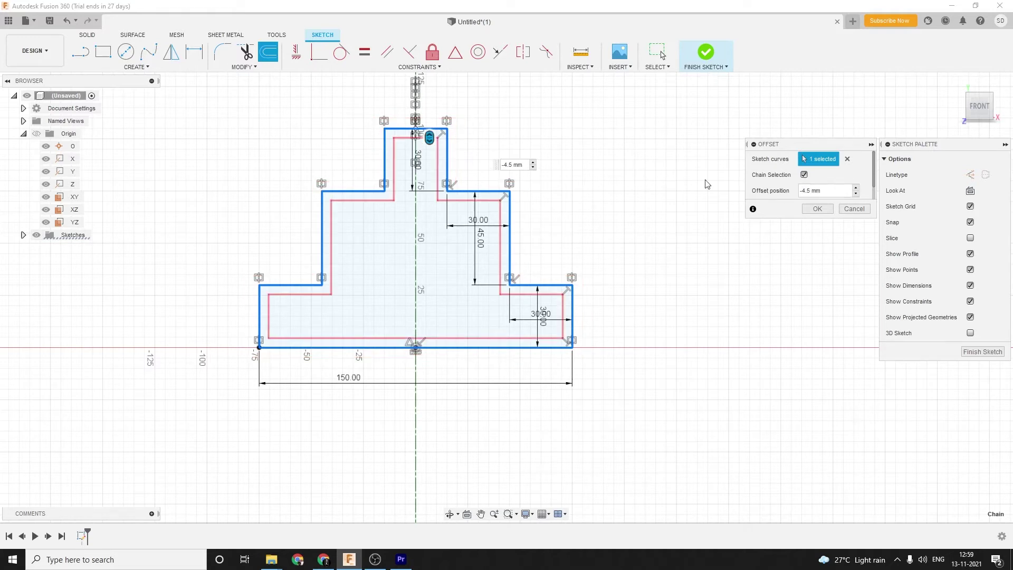
pyautogui.click(817, 210)
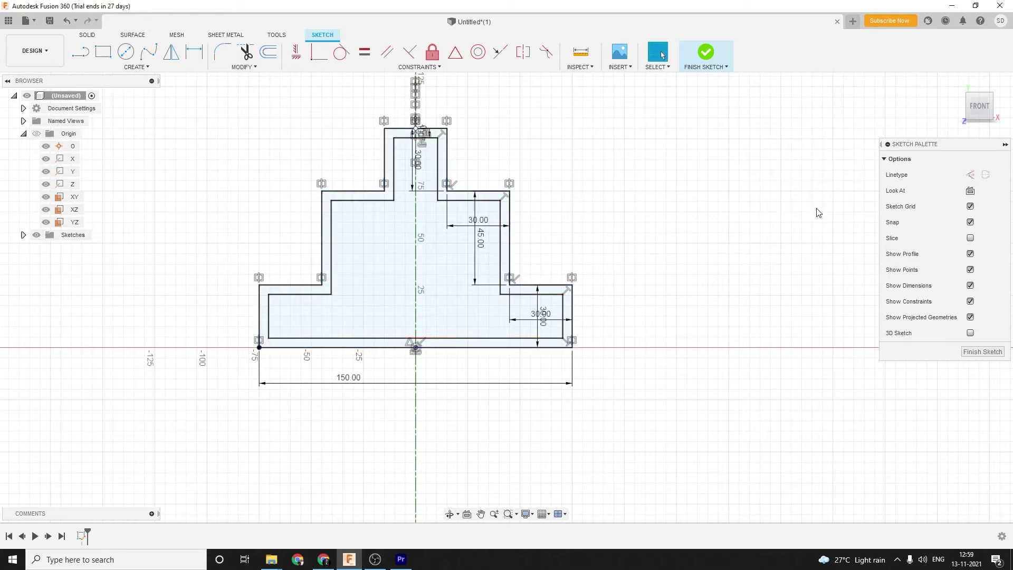
pyautogui.scroll(2, 638, 249)
pyautogui.scroll(-2, 602, 236)
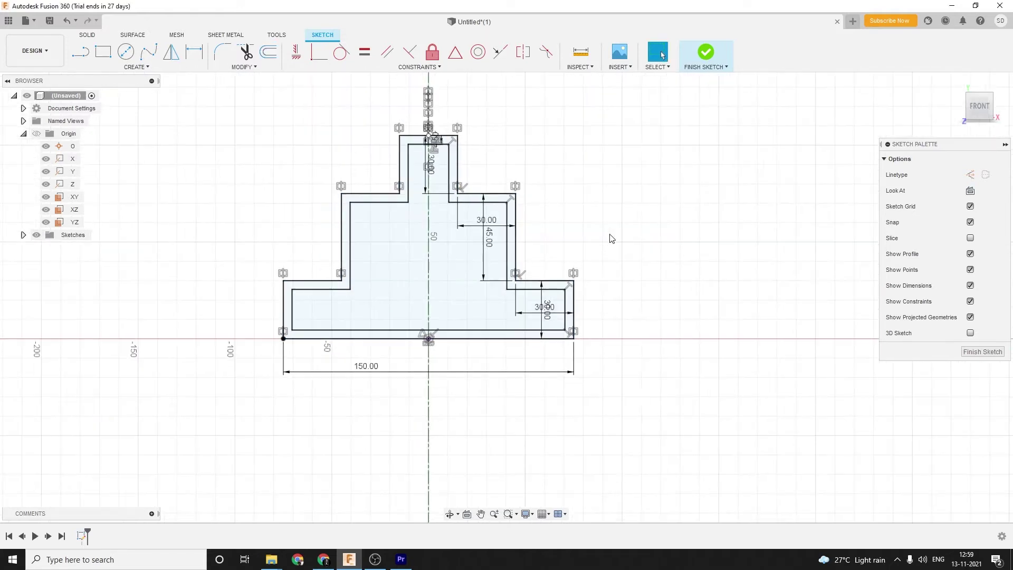
pyautogui.scroll(2, 609, 235)
pyautogui.hotkey('alt', 'Tab')
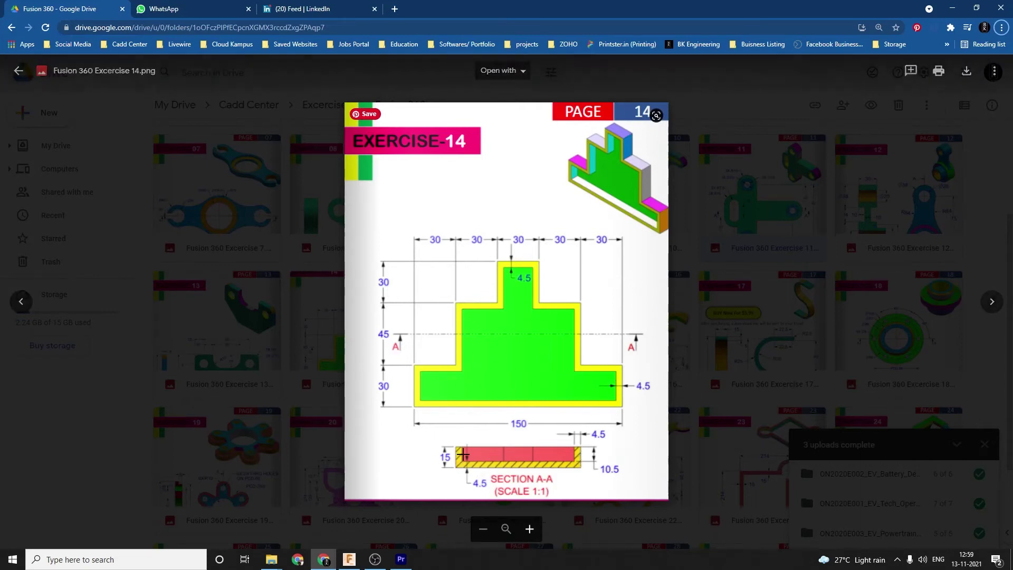
pyautogui.hotkey('alt', 'Tab')
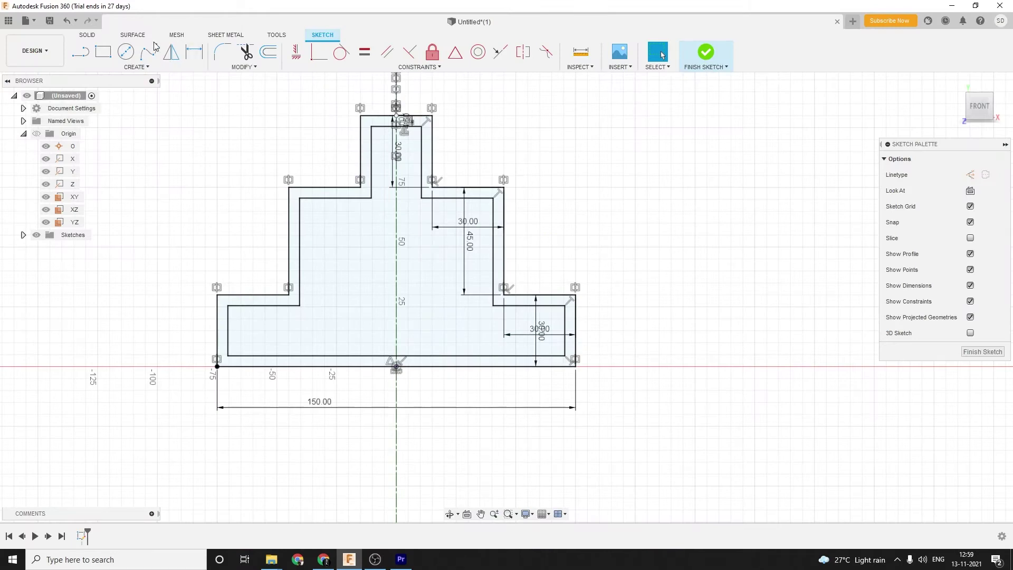
# Step: Finish the sketch and extrude both halves of the rim 15 mm
pyautogui.click(701, 59)
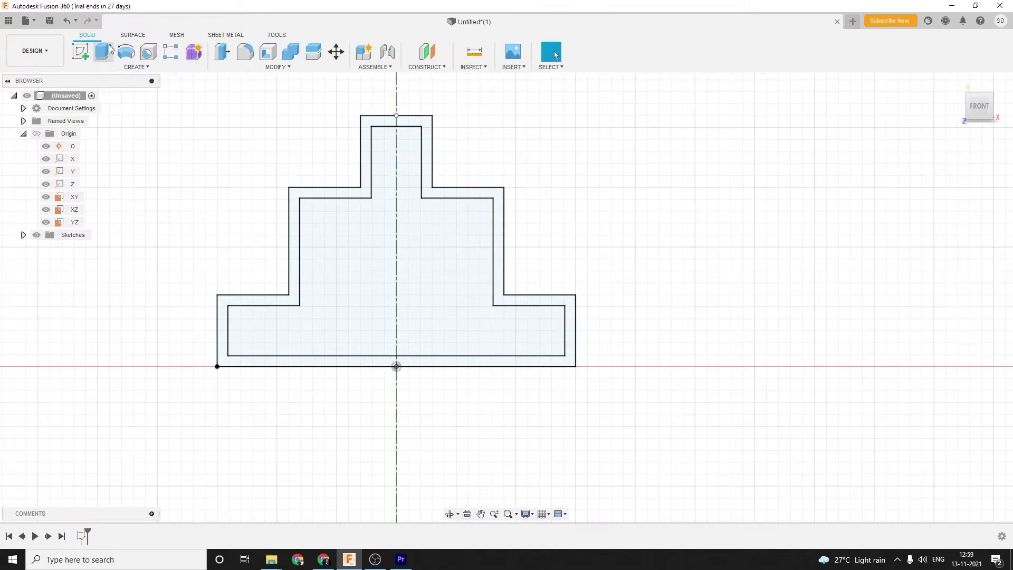
pyautogui.click(109, 50)
pyautogui.click(463, 211)
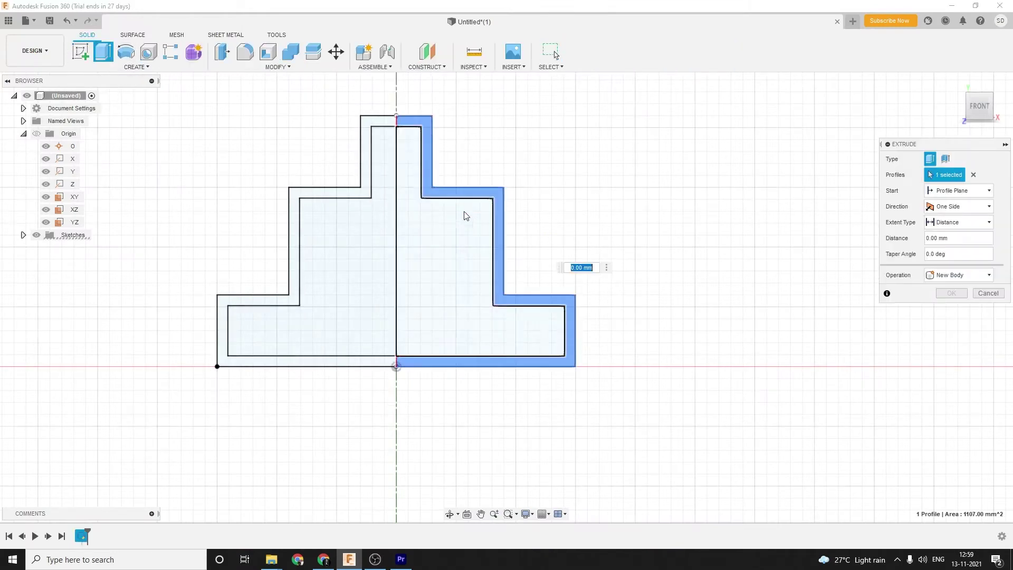
pyautogui.click(378, 126)
pyautogui.click(952, 237)
pyautogui.write('15')
pyautogui.press('Return')
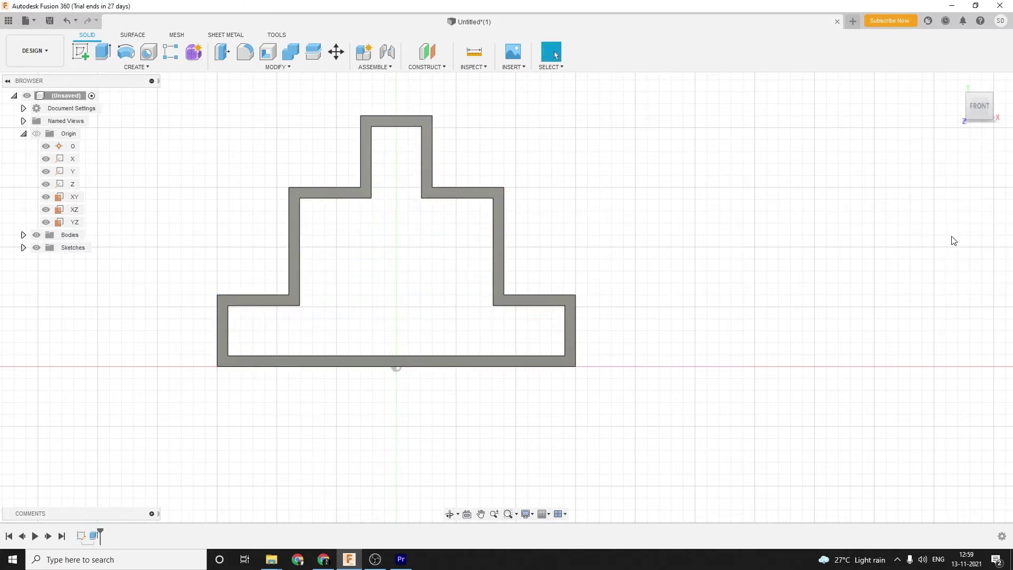
pyautogui.hotkey('alt', 'Tab')
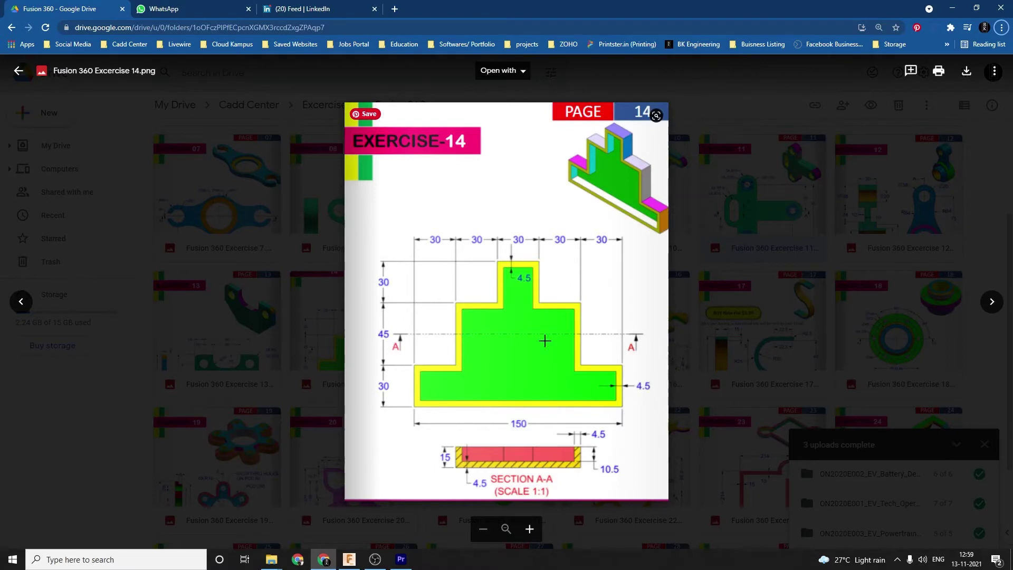
pyautogui.hotkey('alt', 'Tab')
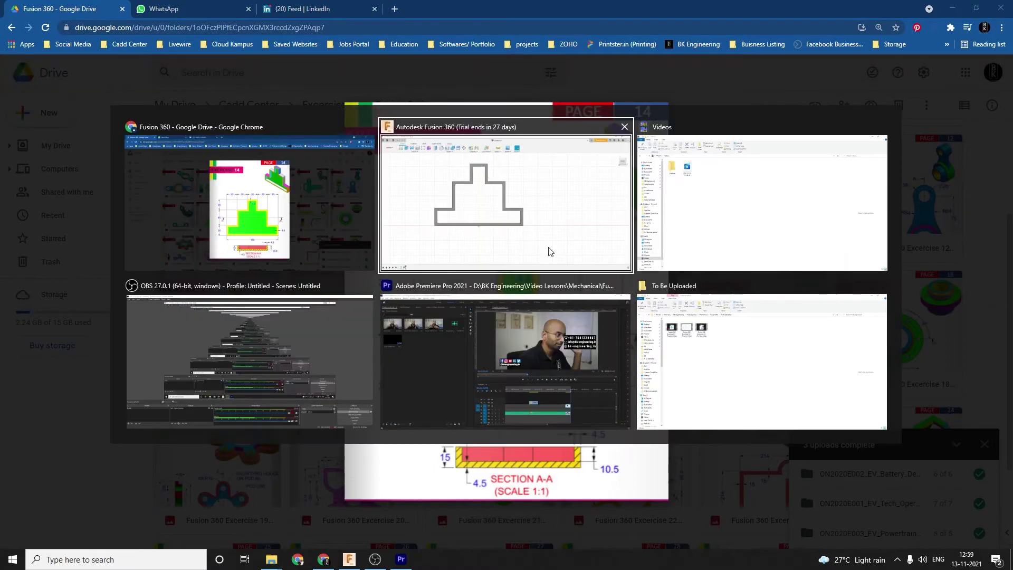
# Step: Show Sketch1 and extrude two regions of the stepped outline
pyautogui.click(530, 214)
pyautogui.keyDown('shift'); pyautogui.moveTo(601, 202); pyautogui.dragTo(534, 187, button='middle'); pyautogui.keyUp('shift')
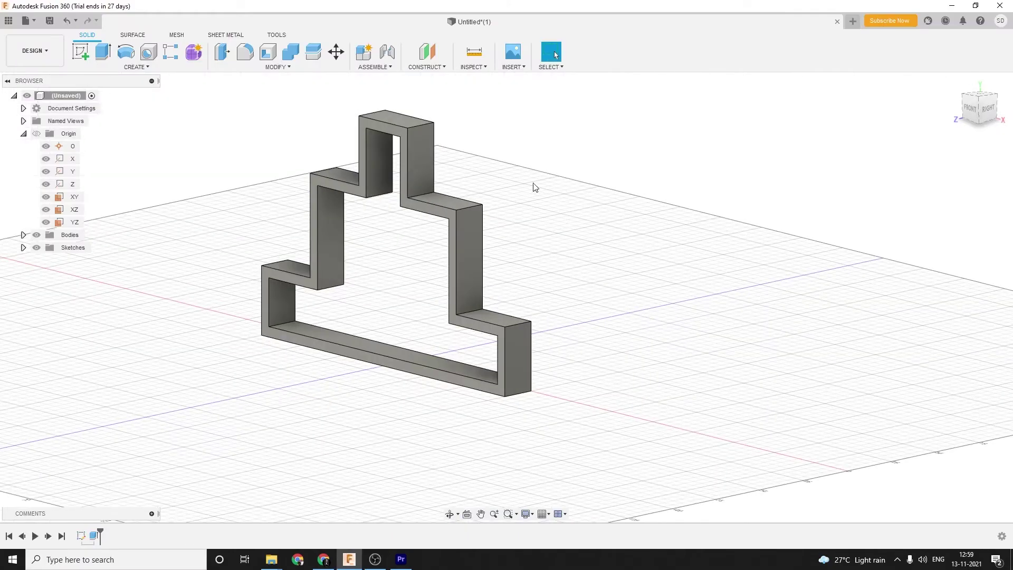
pyautogui.click(24, 248)
pyautogui.click(46, 260)
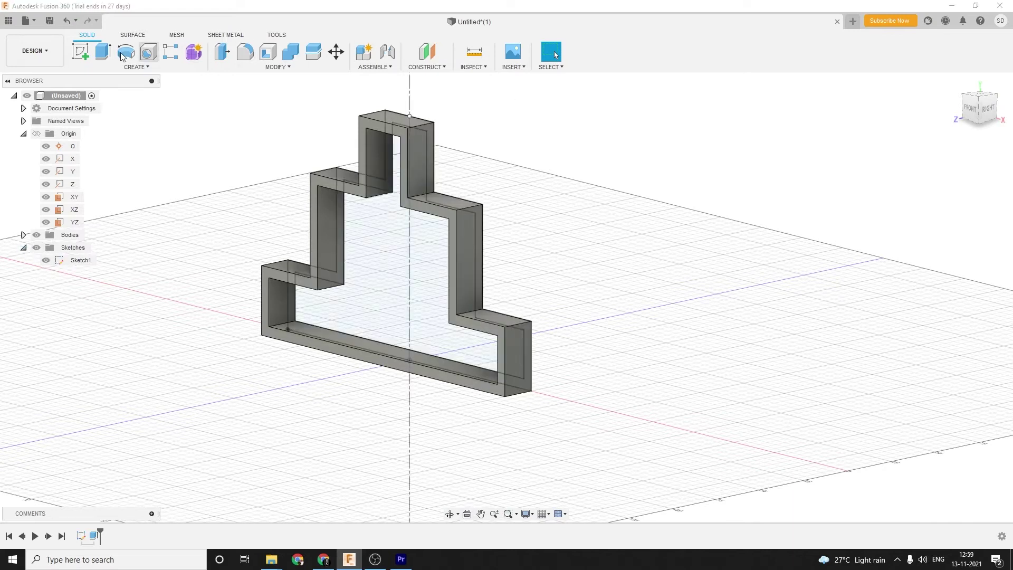
pyautogui.click(103, 51)
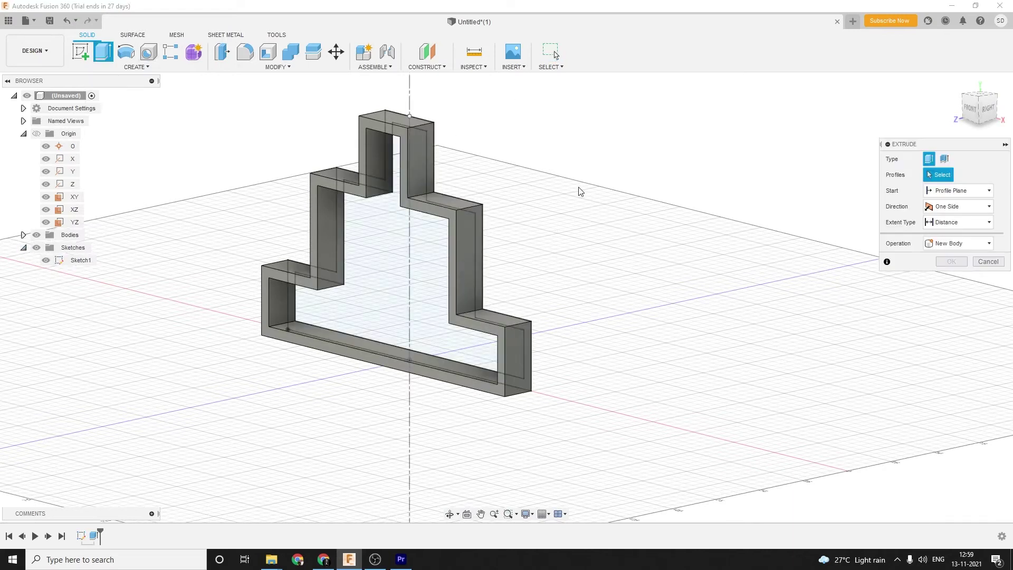
pyautogui.moveTo(595, 232); pyautogui.dragTo(606, 222, button='middle')
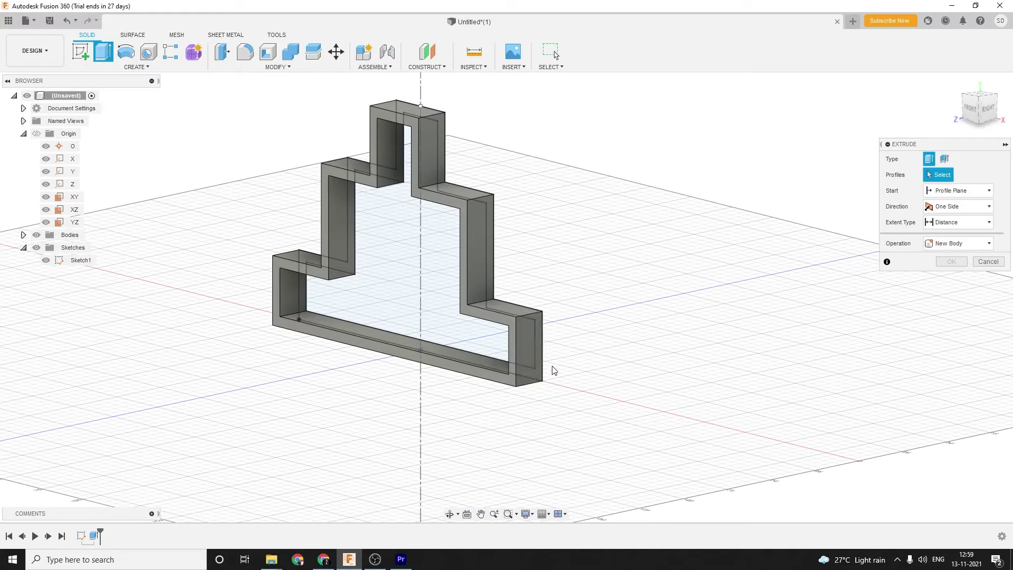
pyautogui.keyDown('shift'); pyautogui.moveTo(559, 307); pyautogui.dragTo(577, 296, button='middle'); pyautogui.keyUp('shift')
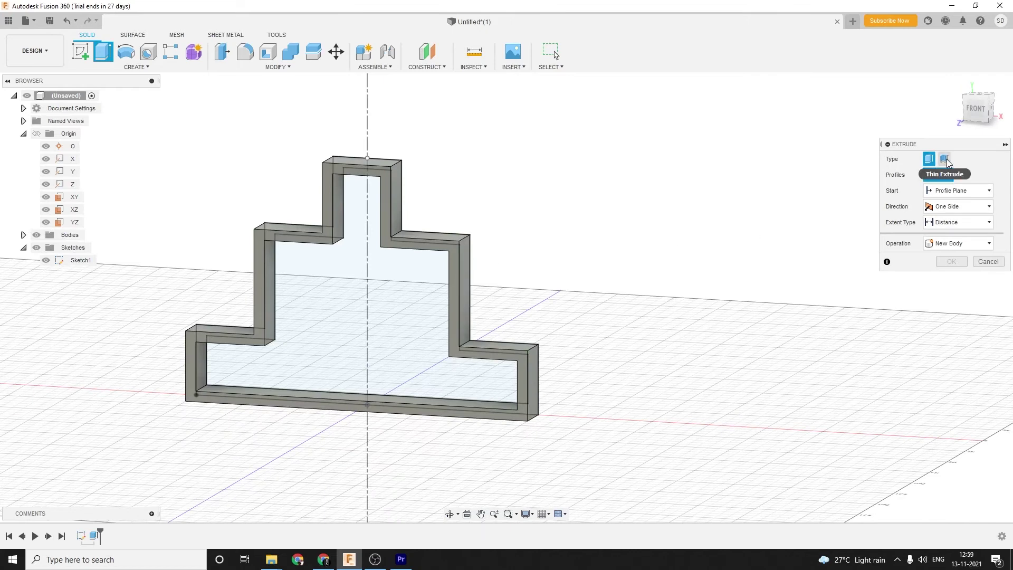
pyautogui.keyDown('shift'); pyautogui.moveTo(694, 198); pyautogui.dragTo(648, 177, button='middle'); pyautogui.keyUp('shift')
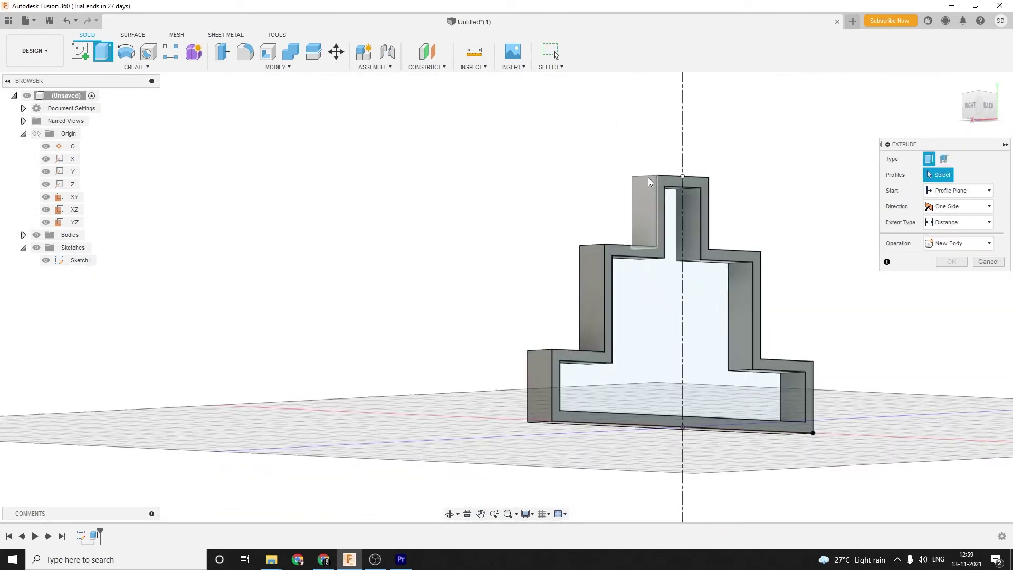
pyautogui.click(666, 177)
pyautogui.click(691, 178)
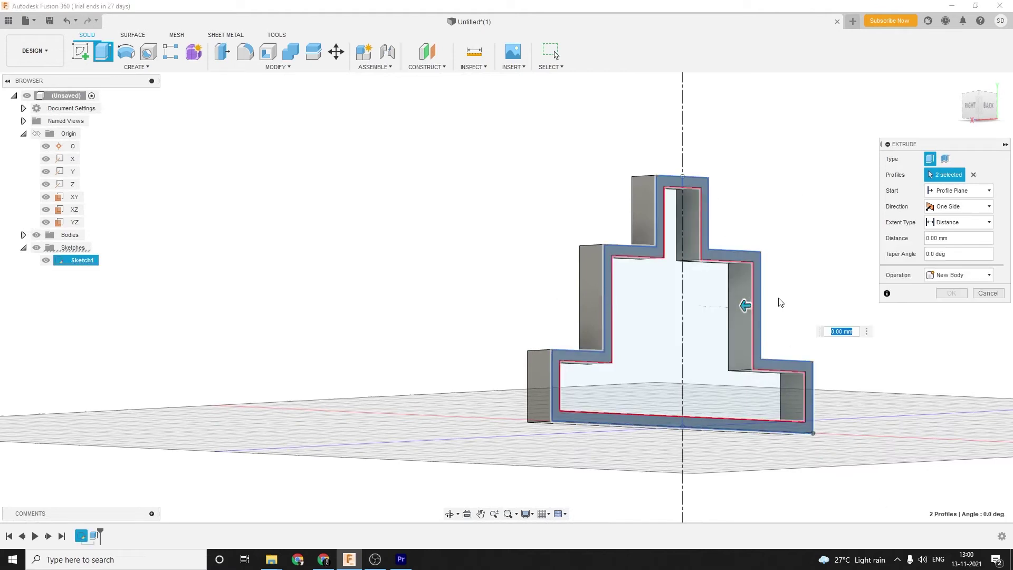
pyautogui.moveTo(818, 253); pyautogui.dragTo(726, 242, button='middle')
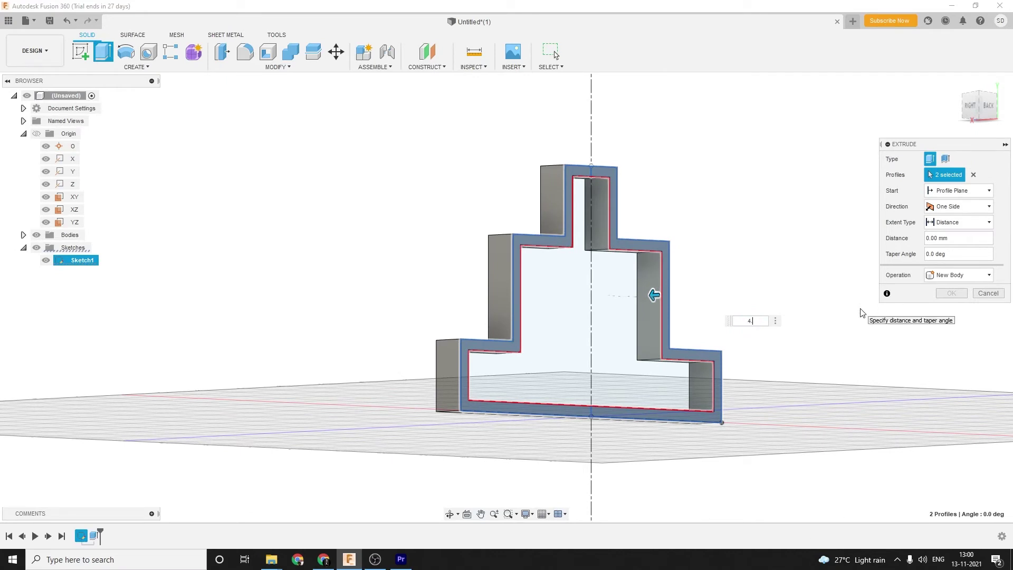
pyautogui.press('Return')
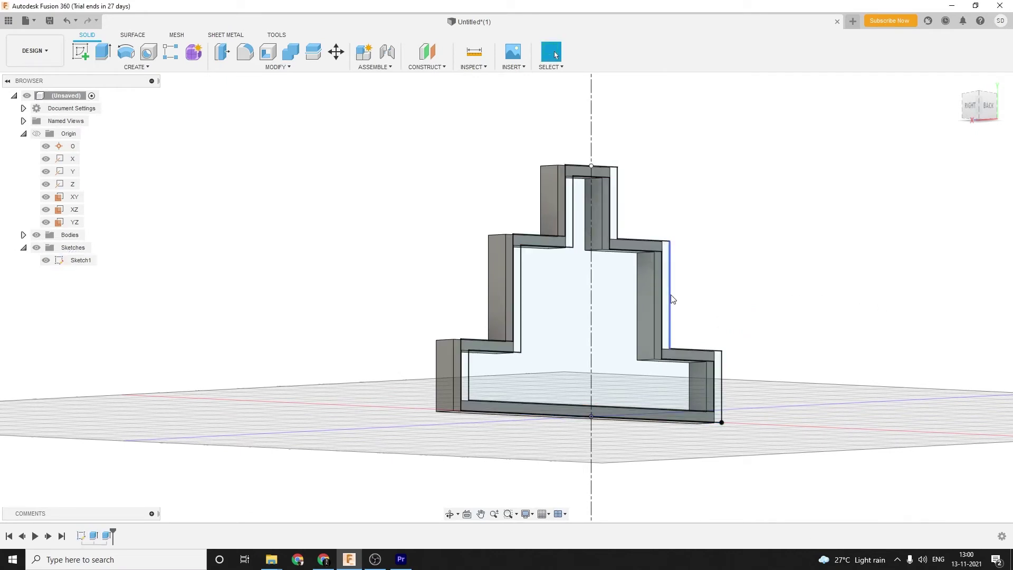
# Step: Edit the extrusion and set its operation to Join
pyautogui.rightClick(107, 535)
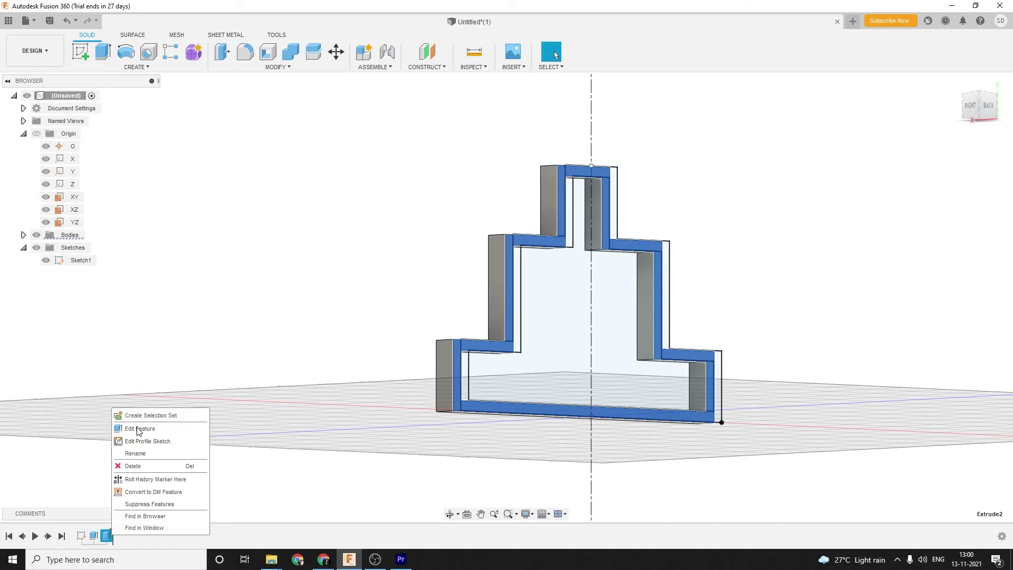
pyautogui.click(138, 414)
pyautogui.click(959, 275)
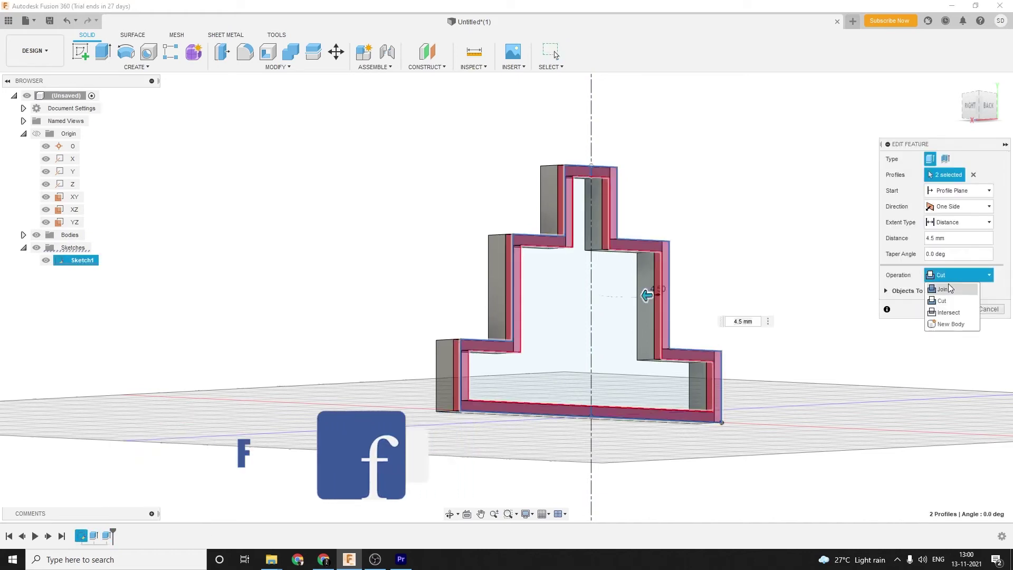
pyautogui.click(944, 285)
pyautogui.click(949, 293)
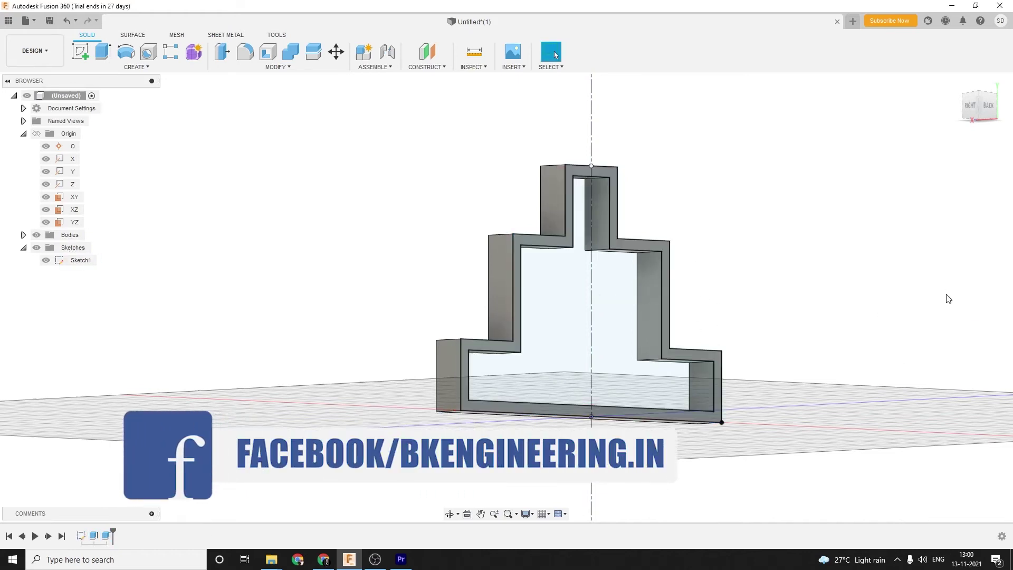
pyautogui.moveTo(701, 247)
pyautogui.keyDown('shift'); pyautogui.mouseDown(button='middle')
pyautogui.moveTo(721, 276)
pyautogui.moveTo(714, 256)
pyautogui.mouseUp(button='middle'); pyautogui.keyUp('shift')
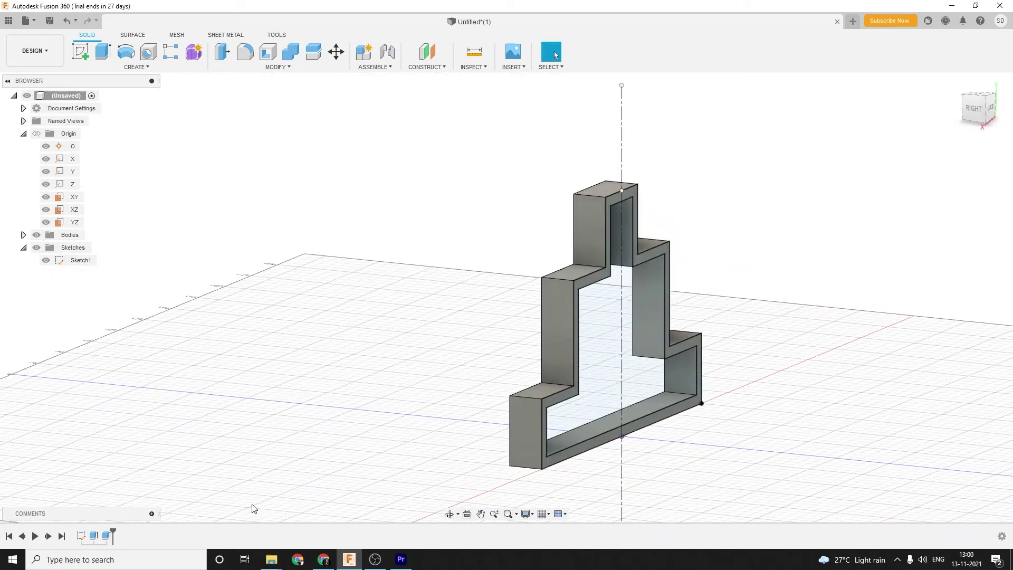
# Step: Change the extrusion depth to -15 mm
pyautogui.rightClick(111, 536)
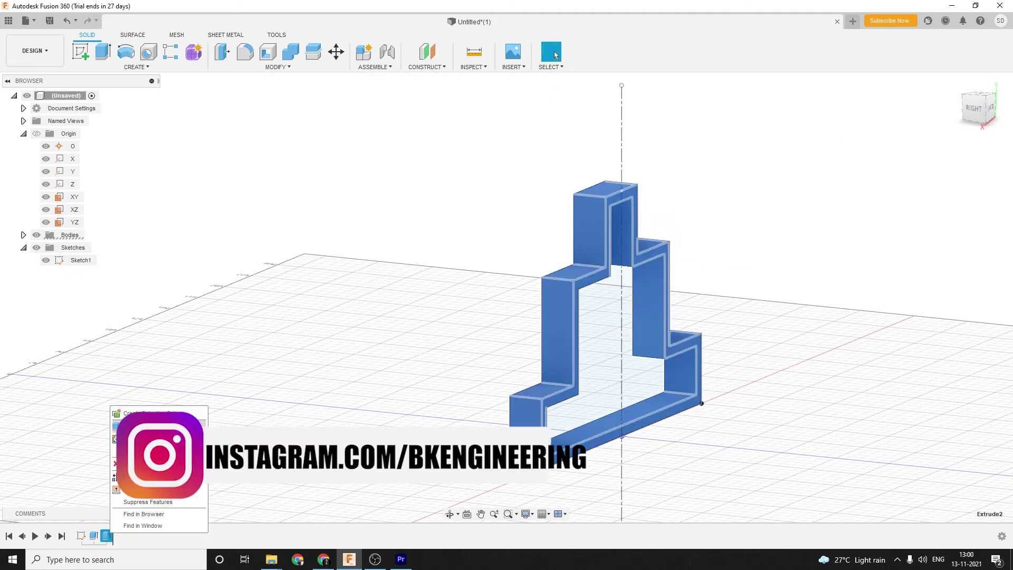
pyautogui.click(134, 425)
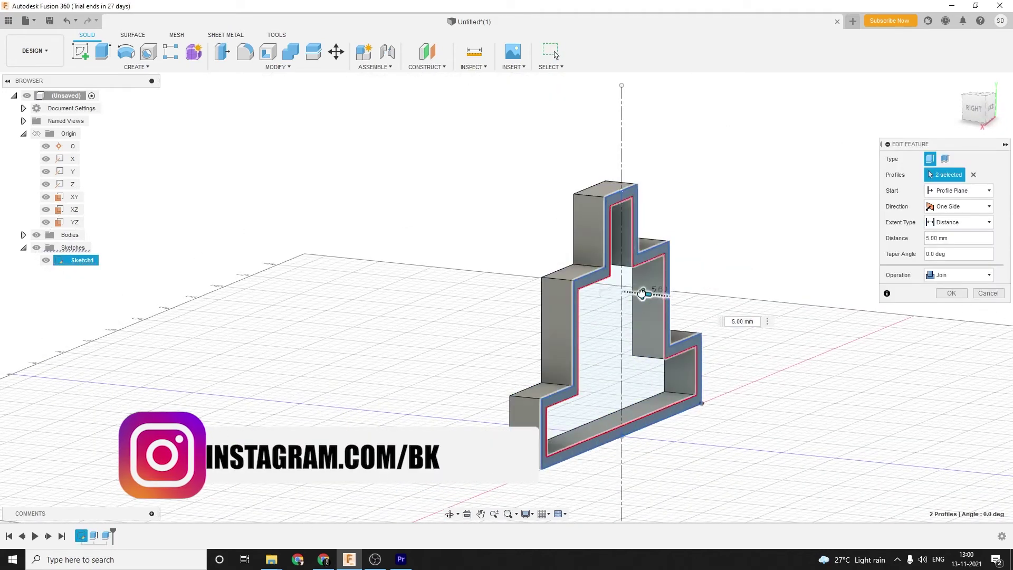
pyautogui.moveTo(643, 294); pyautogui.dragTo(683, 295)
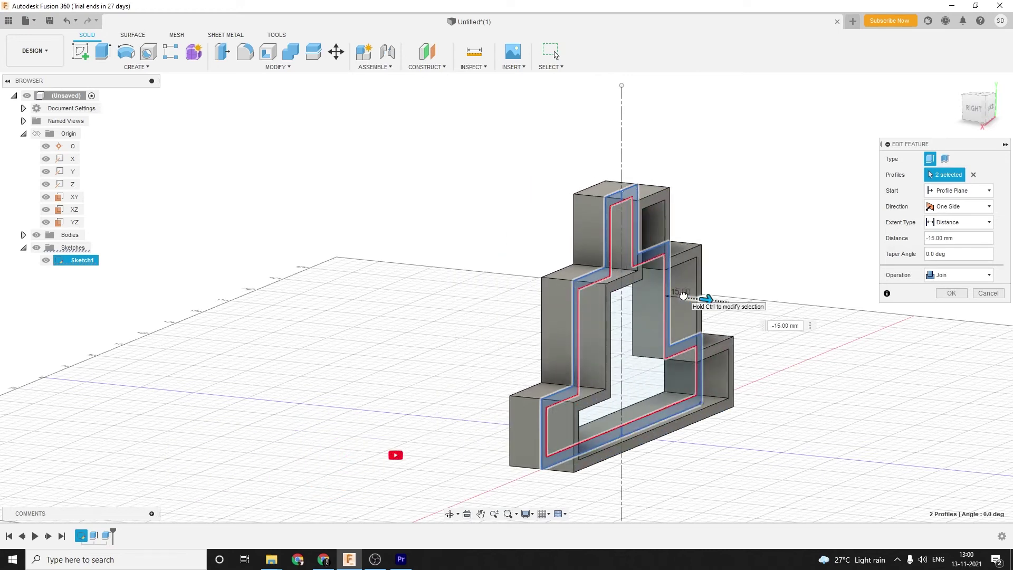
pyautogui.press('Return')
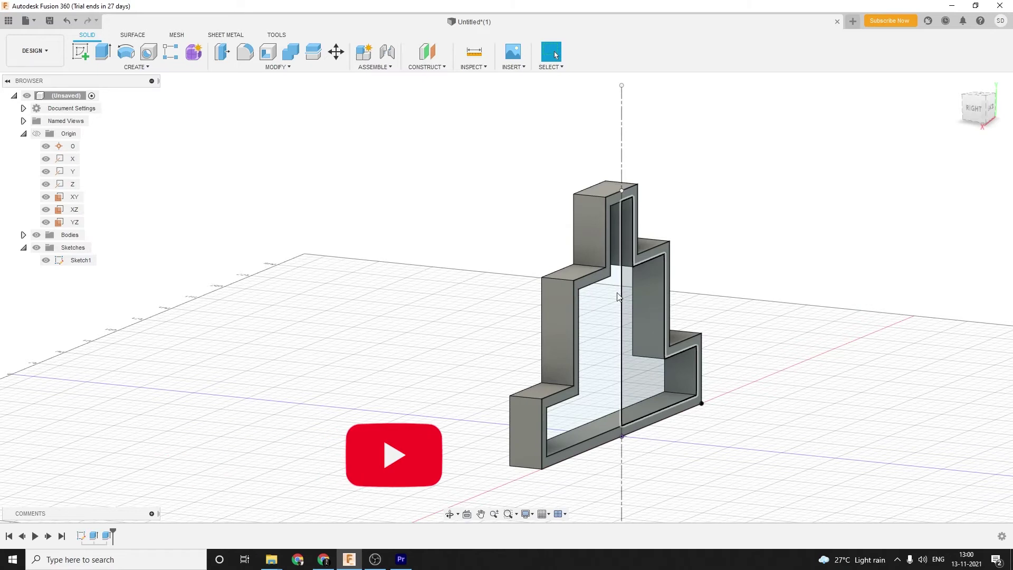
# Step: Reselect the inner and rim regions for a 4.5 mm joined base plate
pyautogui.rightClick(107, 535)
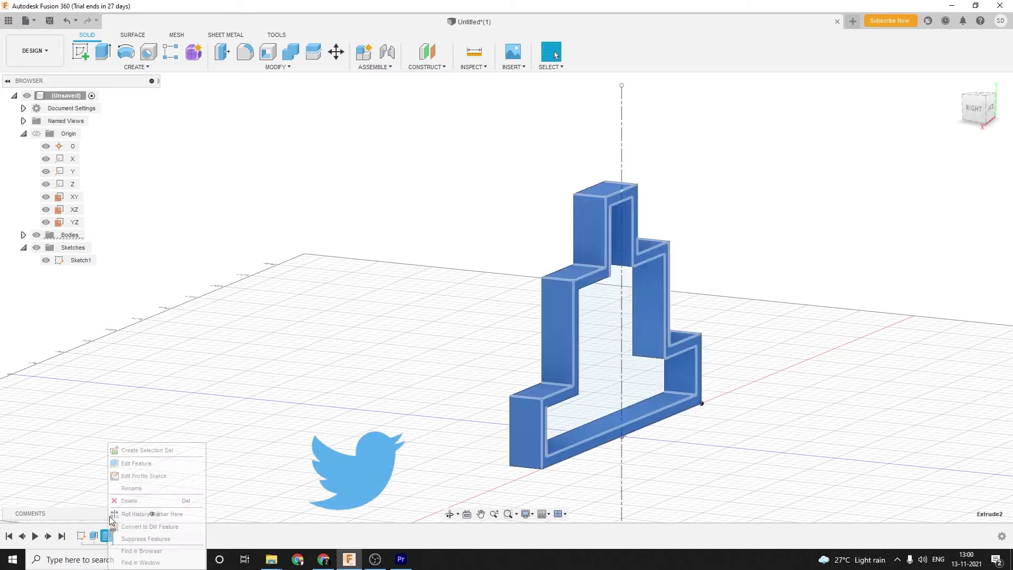
pyautogui.click(136, 463)
pyautogui.click(974, 174)
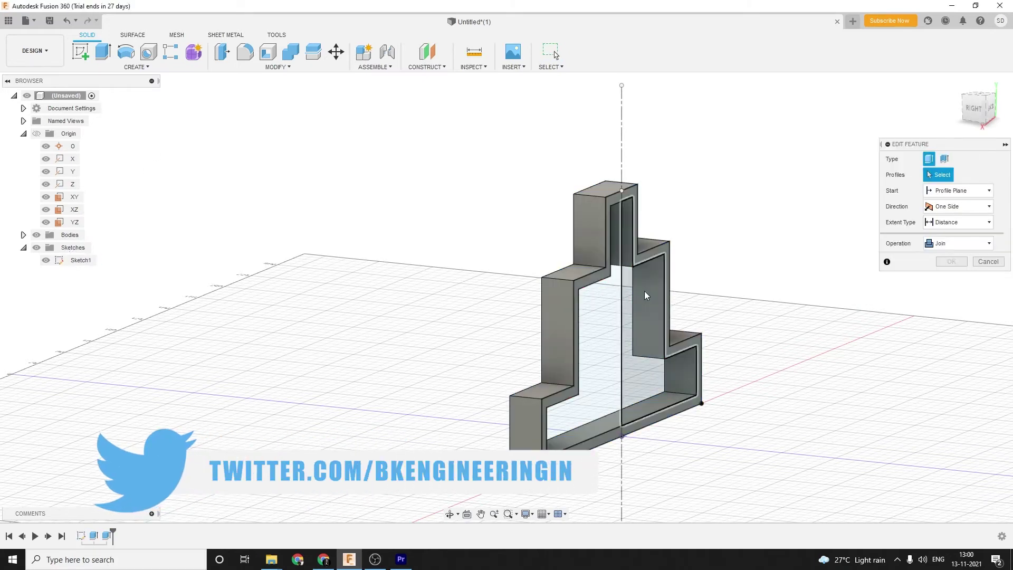
pyautogui.click(646, 295)
pyautogui.click(585, 342)
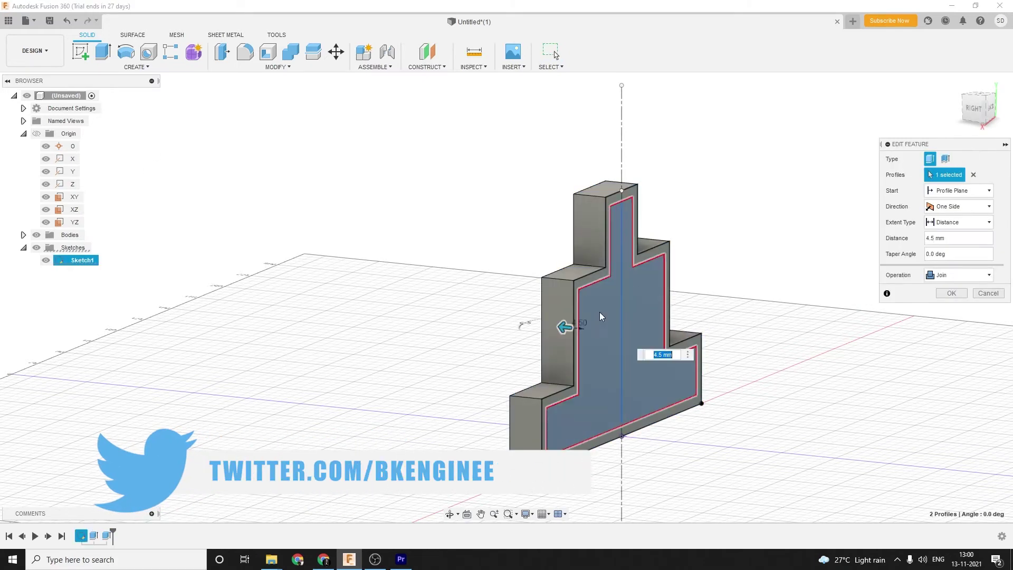
pyautogui.click(952, 293)
pyautogui.keyDown('shift'); pyautogui.moveTo(669, 191); pyautogui.dragTo(755, 314, button='middle'); pyautogui.keyUp('shift')
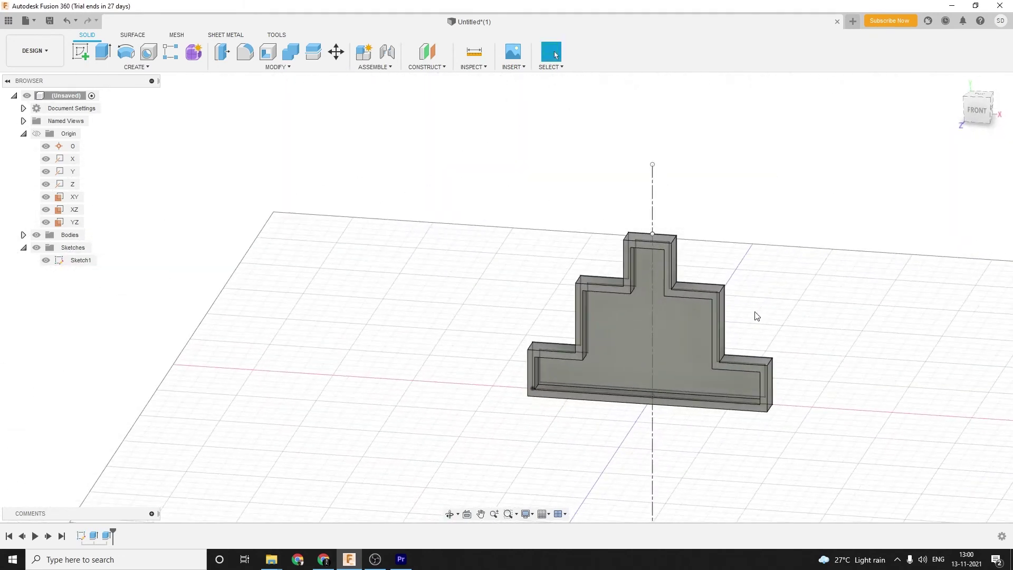
pyautogui.scroll(3, 752, 305)
pyautogui.scroll(-3, 812, 380)
pyautogui.scroll(5, 767, 400)
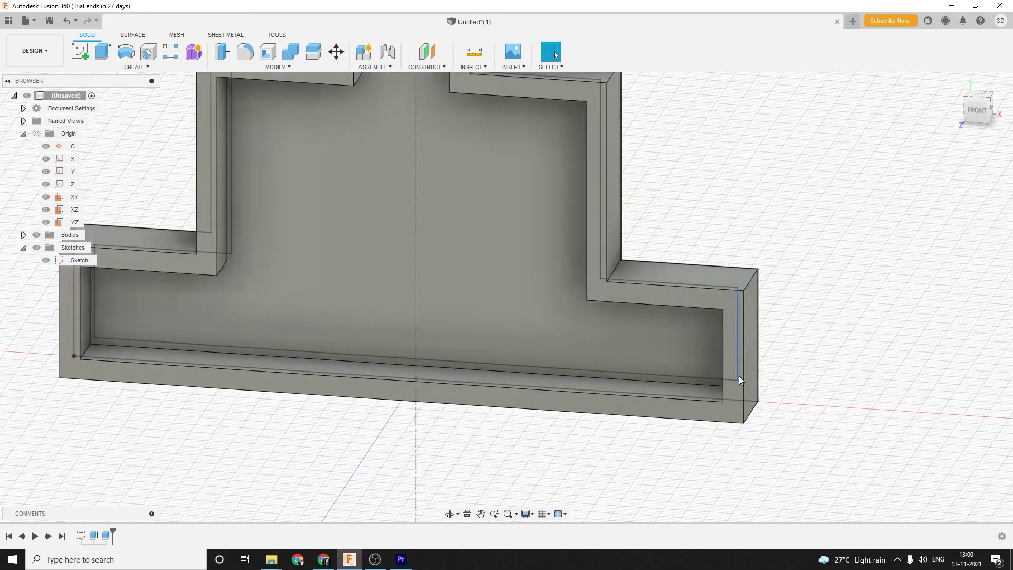
pyautogui.scroll(-1, 739, 375)
pyautogui.keyDown('shift'); pyautogui.moveTo(774, 380); pyautogui.dragTo(748, 332, button='middle'); pyautogui.keyUp('shift')
pyautogui.scroll(-3, 770, 311)
pyautogui.moveTo(791, 290)
pyautogui.keyDown('shift'); pyautogui.mouseDown(button='middle')
pyautogui.moveTo(788, 311)
pyautogui.moveTo(805, 296)
pyautogui.moveTo(786, 305)
pyautogui.mouseUp(button='middle'); pyautogui.keyUp('shift')
pyautogui.scroll(-2, 795, 253)
pyautogui.hotkey('alt', 'Tab')
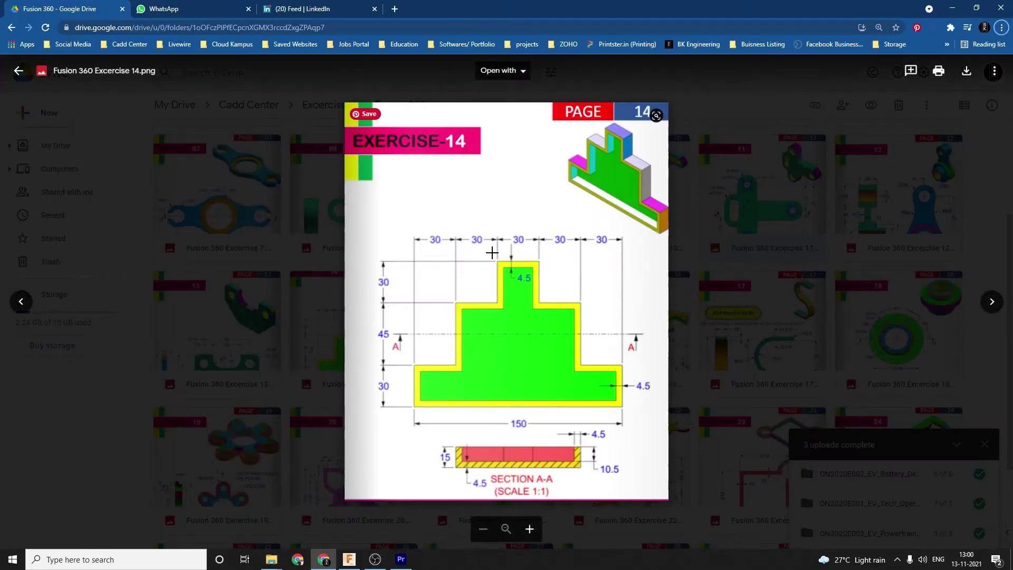
pyautogui.hotkey('alt', 'Tab')
pyautogui.scroll(-2, 775, 303)
pyautogui.scroll(2, 812, 301)
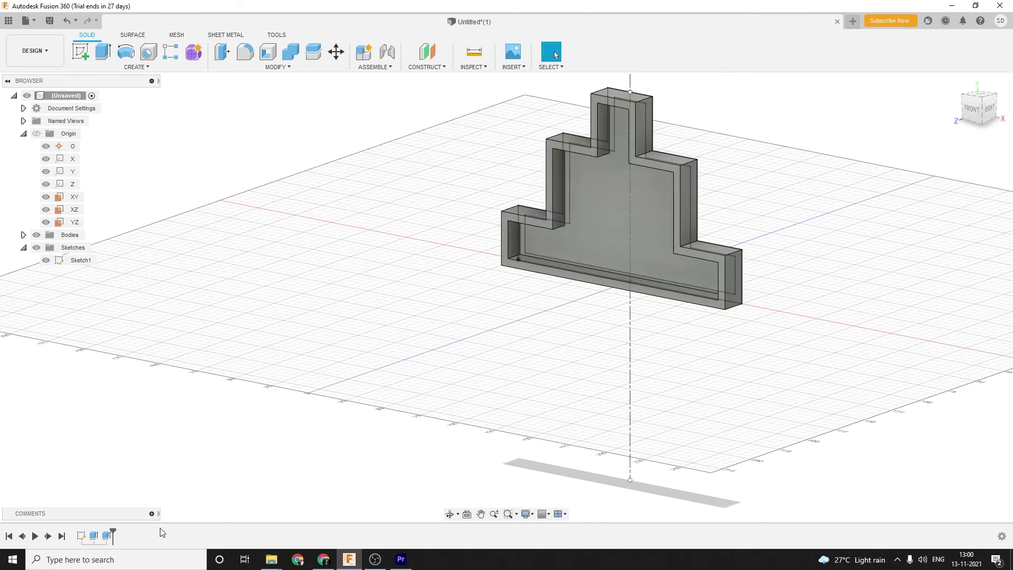
# Step: Delete both extrusion features, leaving only Sketch1
pyautogui.rightClick(112, 539)
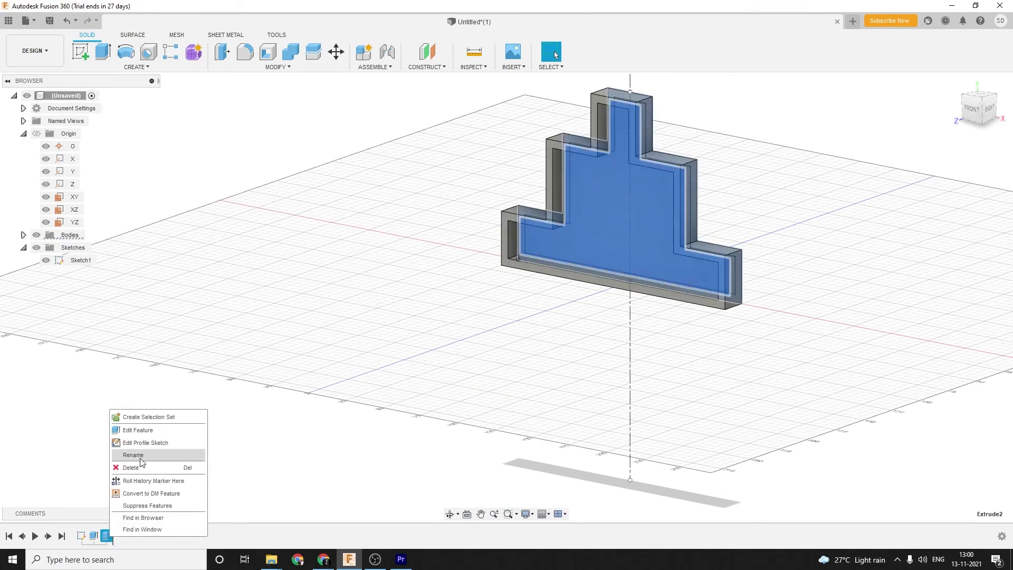
pyautogui.click(141, 466)
pyautogui.rightClick(93, 536)
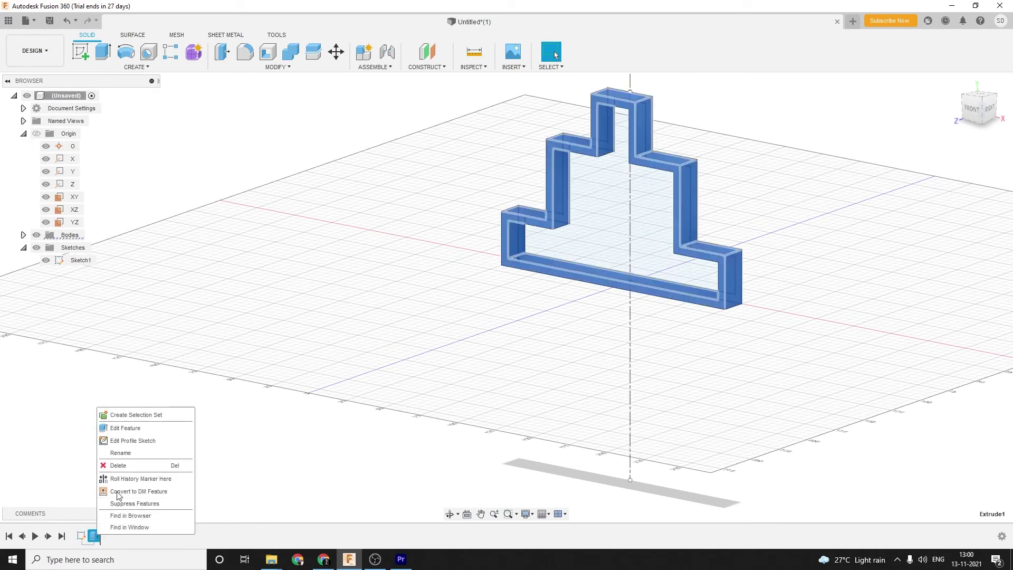
pyautogui.click(119, 465)
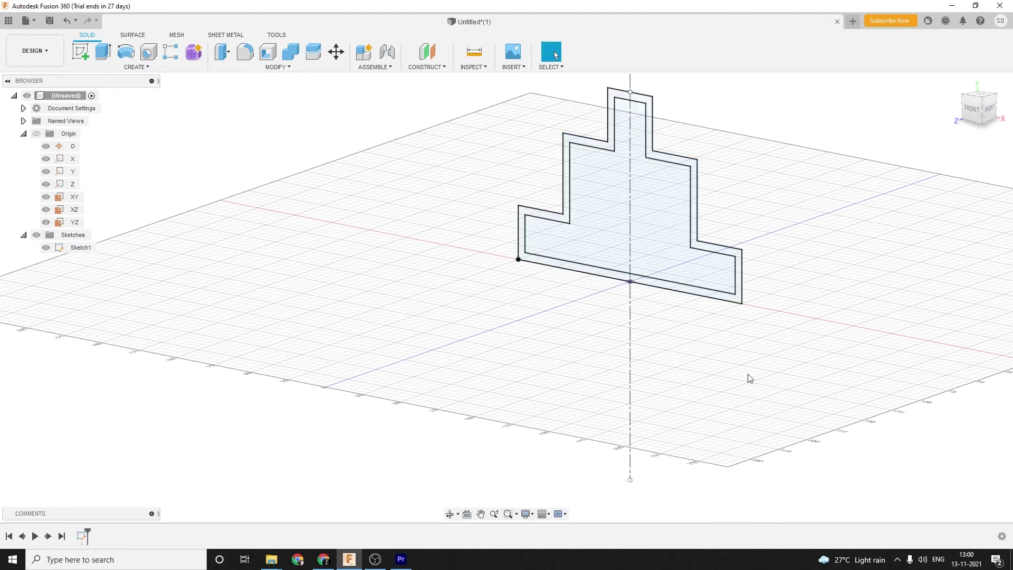
# Step: Orbit to a low front angle to inspect the outline and its 4.5 mm offset
pyautogui.scroll(3, 816, 274)
pyautogui.scroll(-4, 764, 464)
pyautogui.scroll(3, 768, 257)
pyautogui.keyDown('shift'); pyautogui.moveTo(769, 256); pyautogui.dragTo(723, 348, button='middle'); pyautogui.keyUp('shift')
pyautogui.scroll(-3, 730, 351)
pyautogui.scroll(2, 816, 479)
pyautogui.scroll(3, 816, 479)
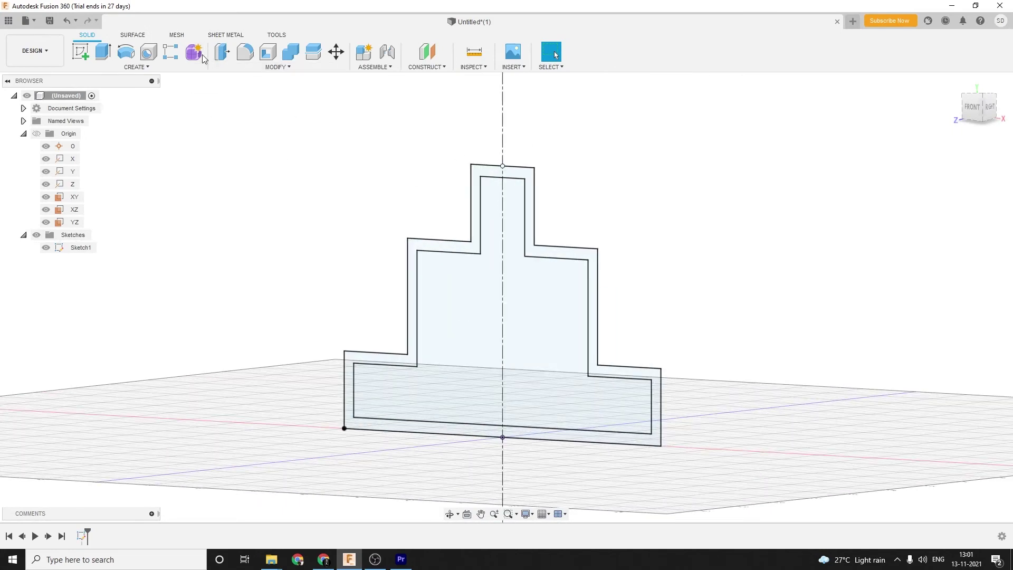
# Step: Reopen Sketch1, trim away all inner offset segments, and finish the sketch
pyautogui.rightClick(82, 536)
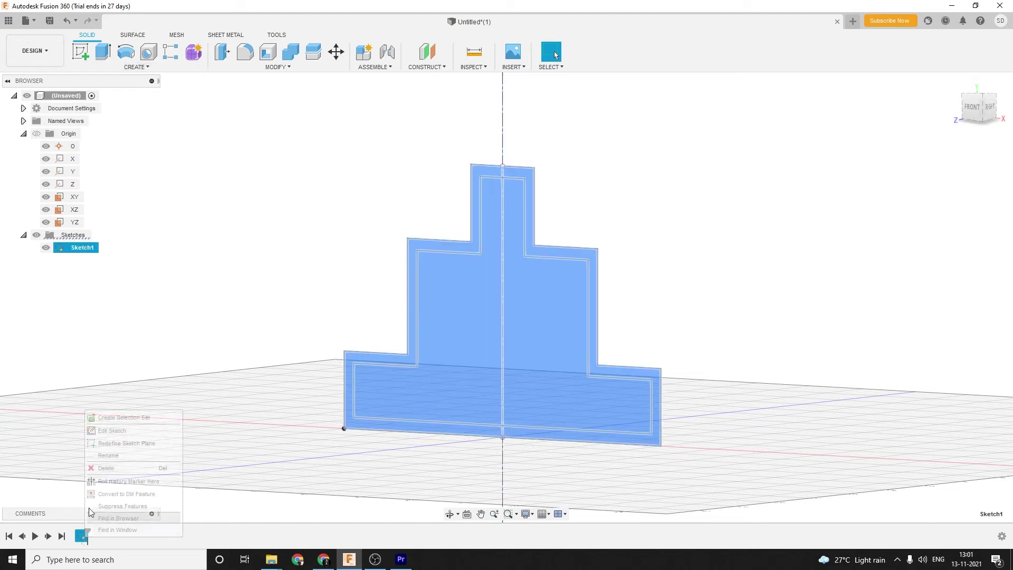
pyautogui.click(113, 427)
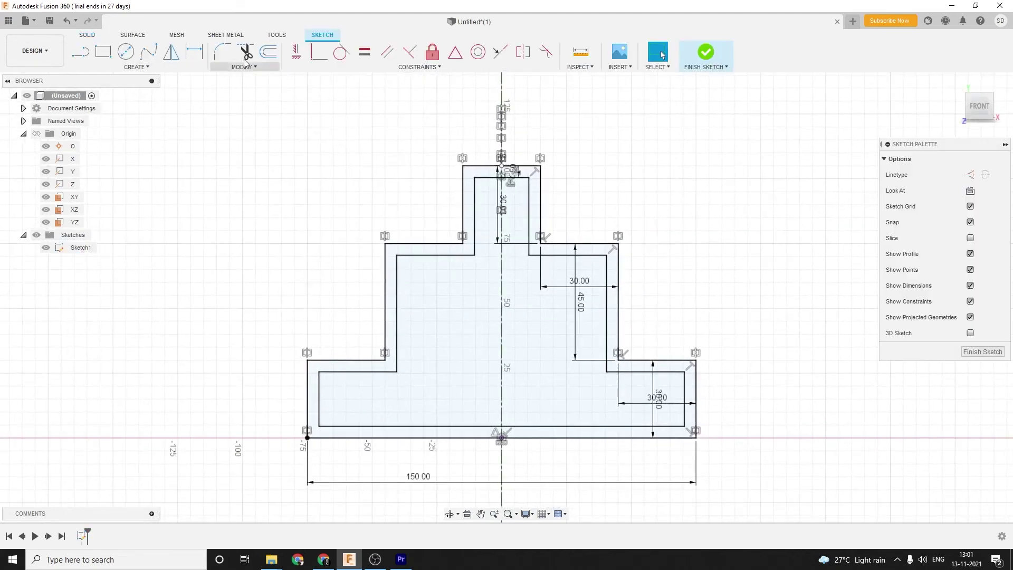
pyautogui.click(256, 54)
pyautogui.click(521, 179)
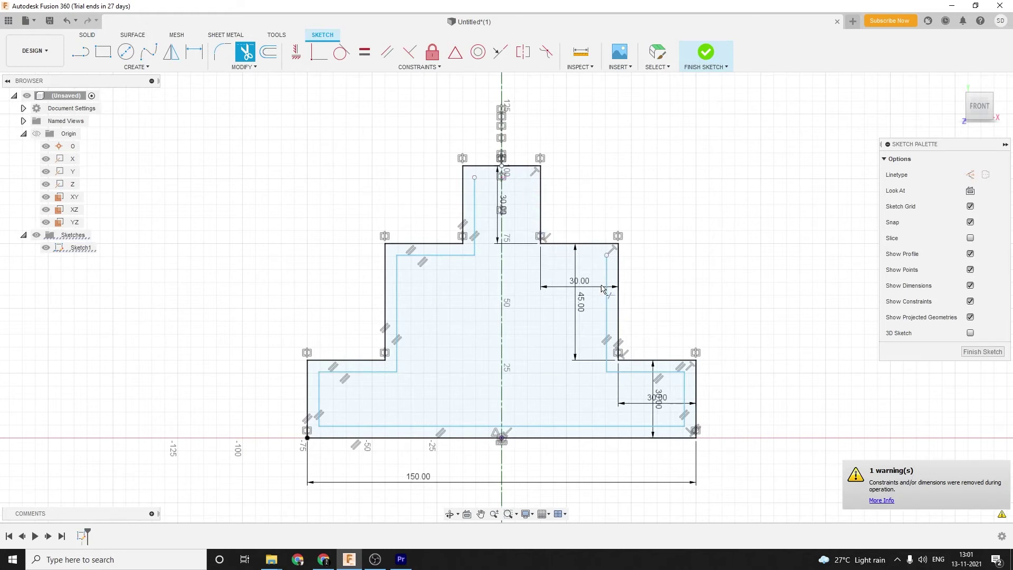
pyautogui.click(632, 375)
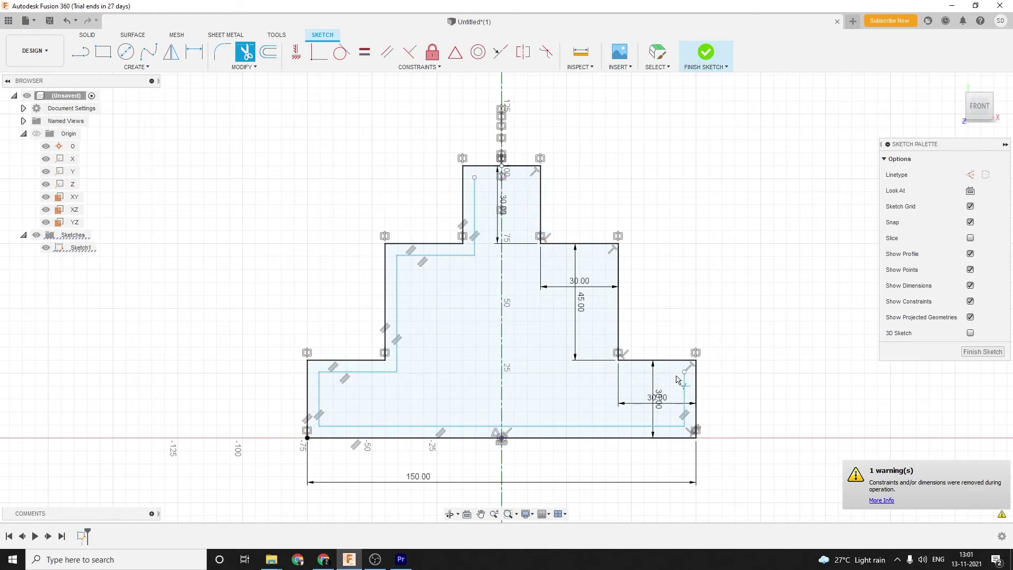
pyautogui.click(654, 425)
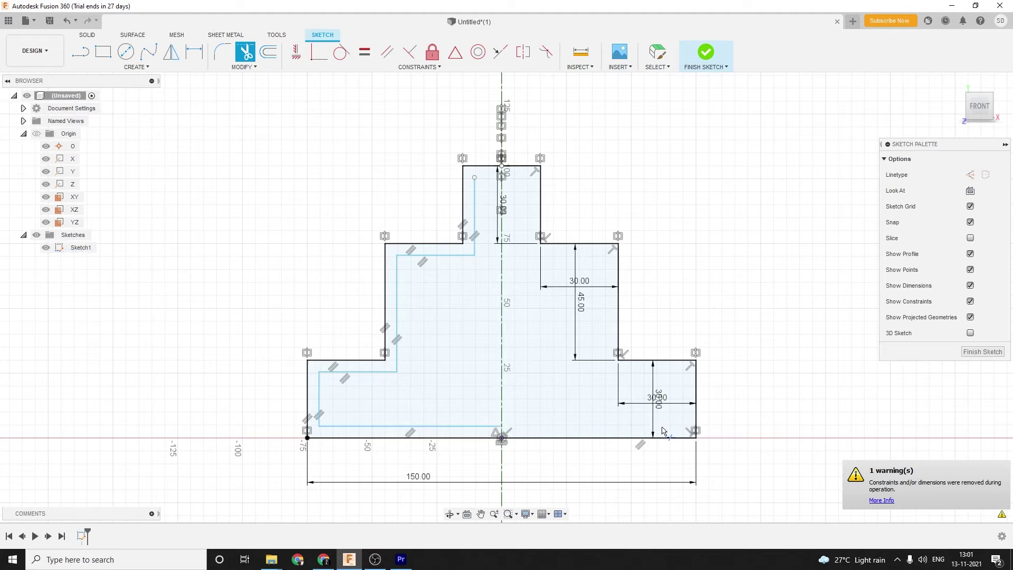
pyautogui.click(348, 425)
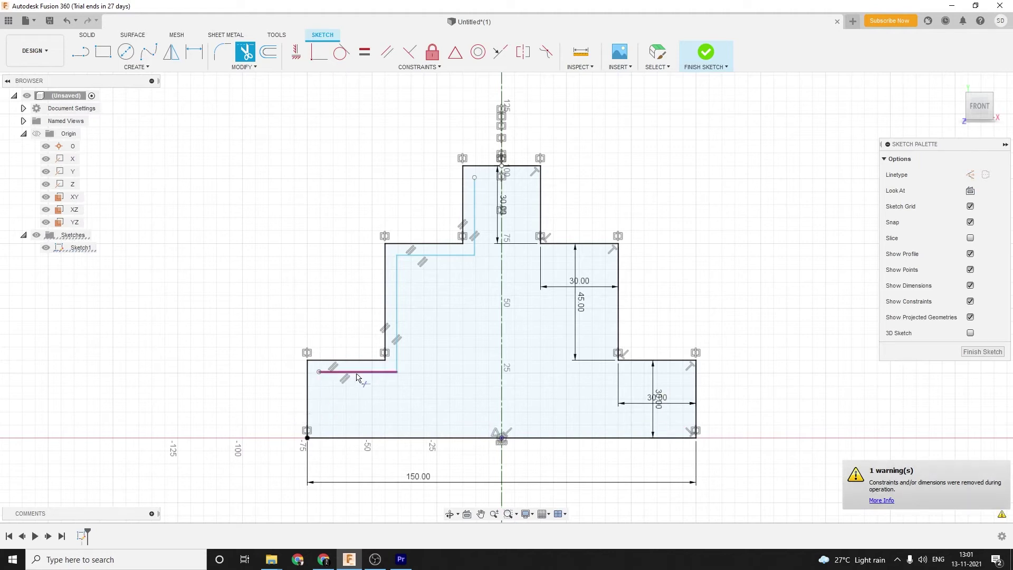
pyautogui.click(476, 213)
pyautogui.scroll(-2, 558, 239)
pyautogui.press('Escape')
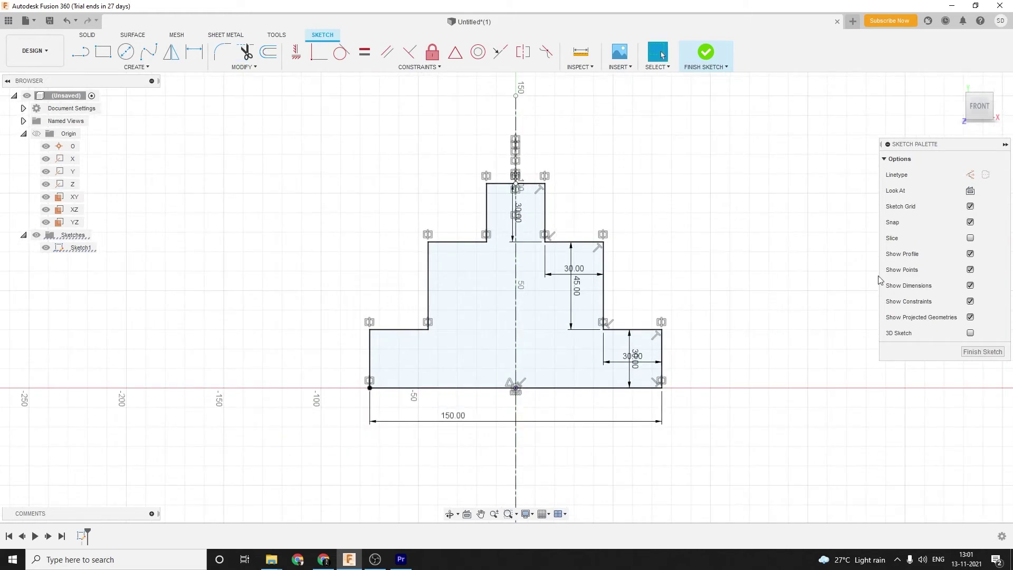
pyautogui.click(984, 352)
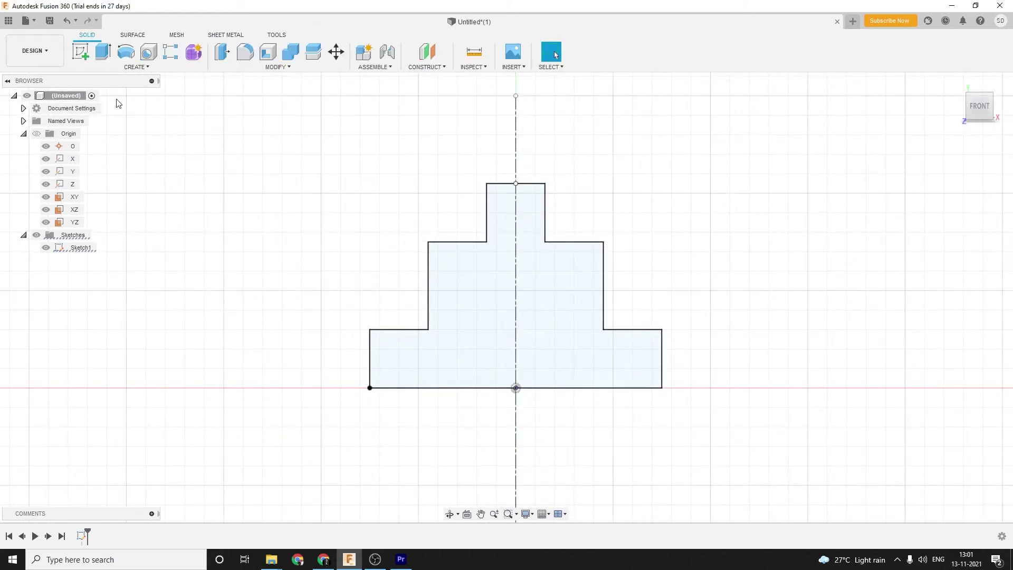
# Step: Start Sketch2 on the YZ origin plane, perpendicular to the stepped outline
pyautogui.click(107, 59)
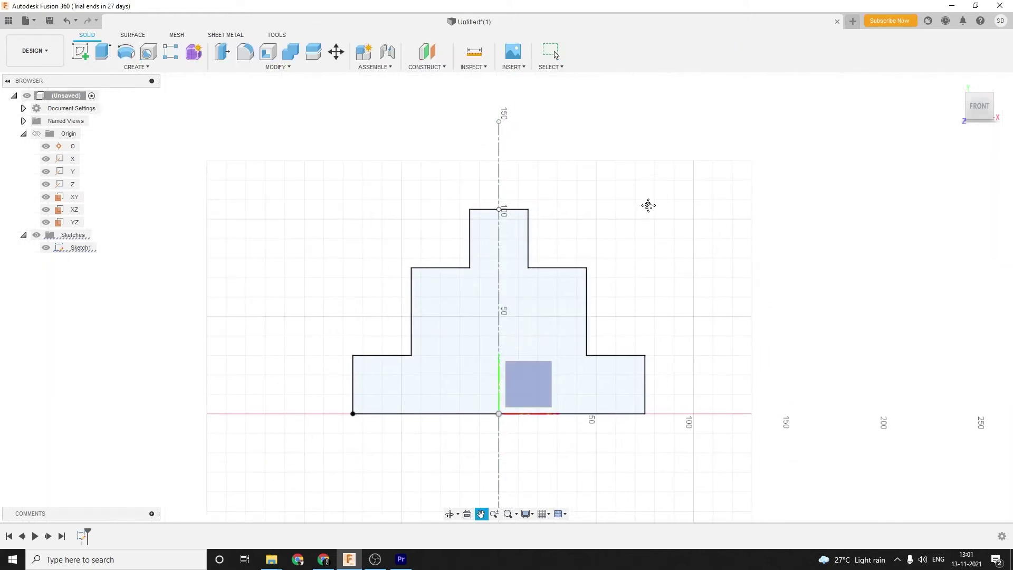
pyautogui.keyDown('shift'); pyautogui.moveTo(646, 205); pyautogui.dragTo(605, 233, button='middle'); pyautogui.keyUp('shift')
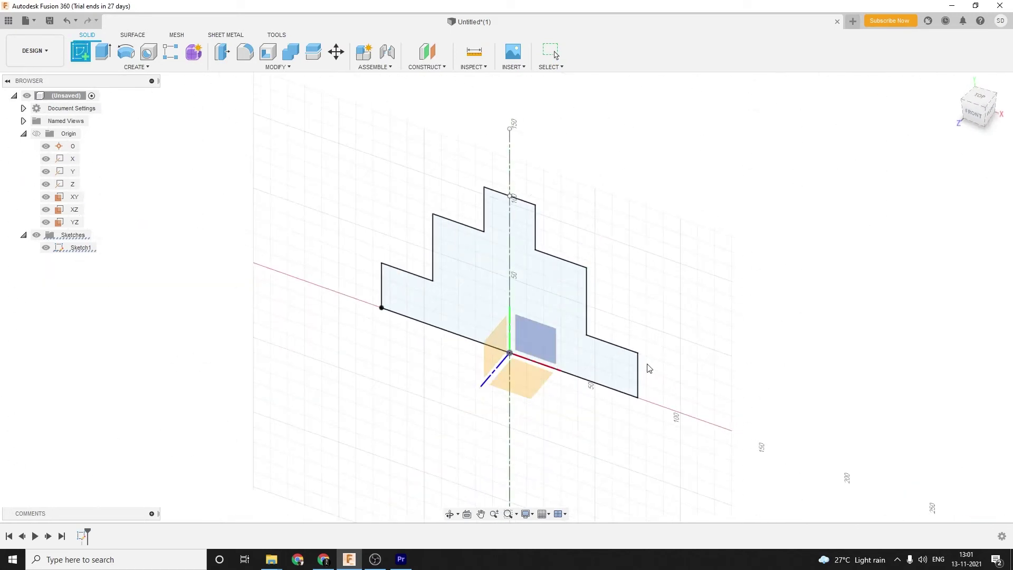
pyautogui.click(642, 381)
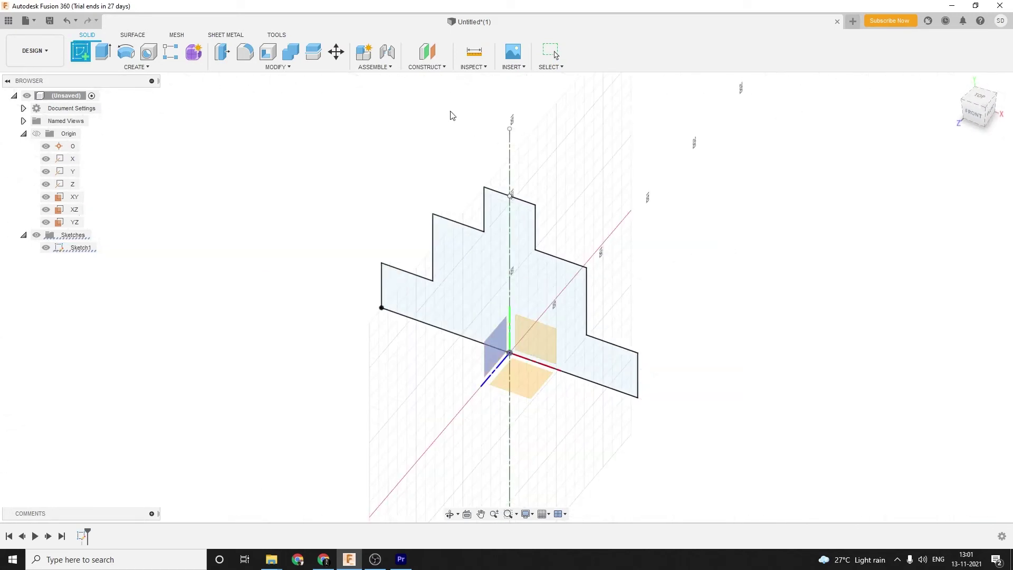
pyautogui.click(495, 354)
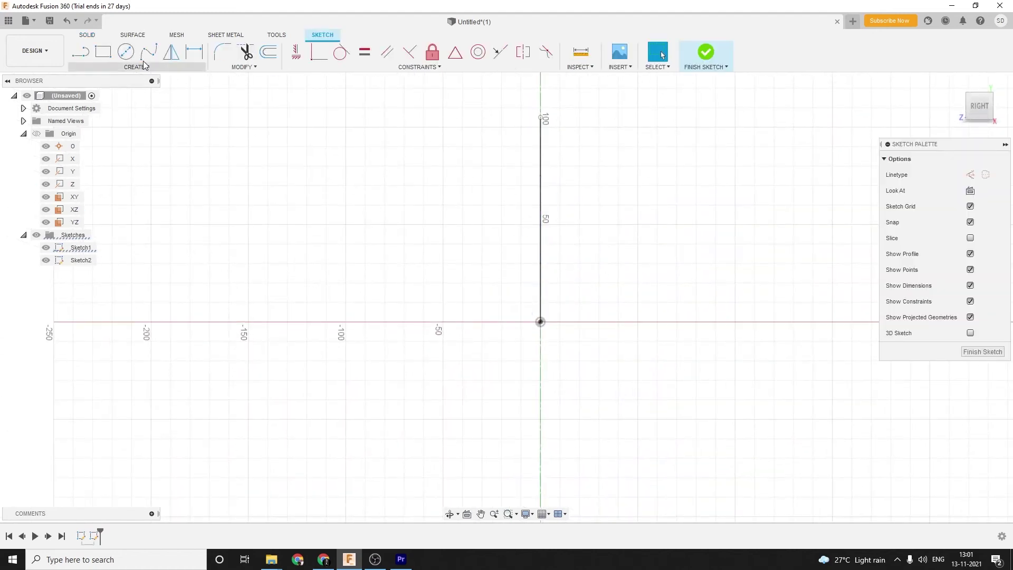
# Step: Draw a 2-point rectangle anchored at the origin in Sketch2
pyautogui.click(103, 51)
pyautogui.click(539, 322)
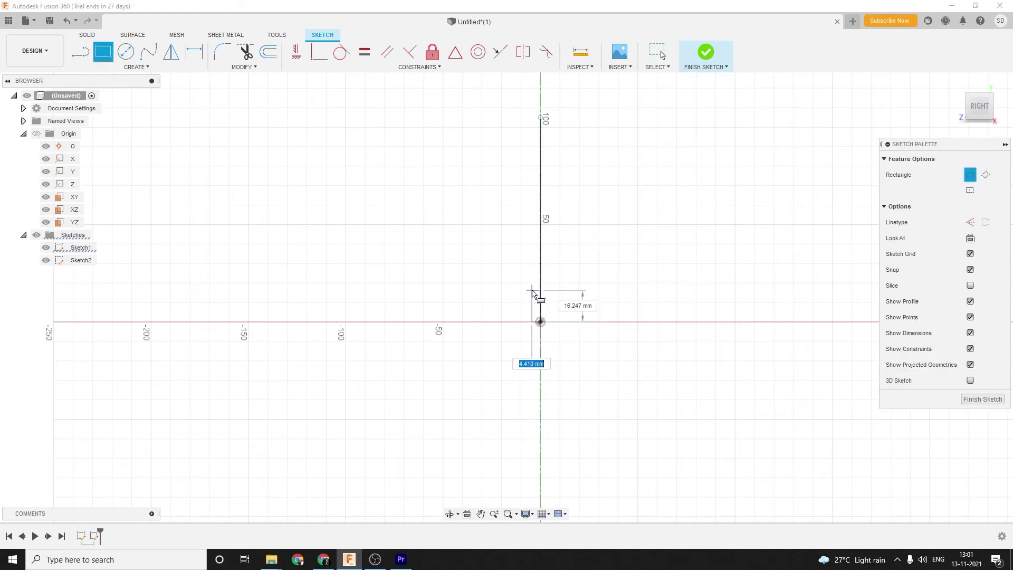
pyautogui.click(528, 281)
# Step: Dimension the rectangle's bottom edge to a 4.5 mm width
pyautogui.click(194, 51)
pyautogui.scroll(2, 501, 293)
pyautogui.scroll(2, 583, 361)
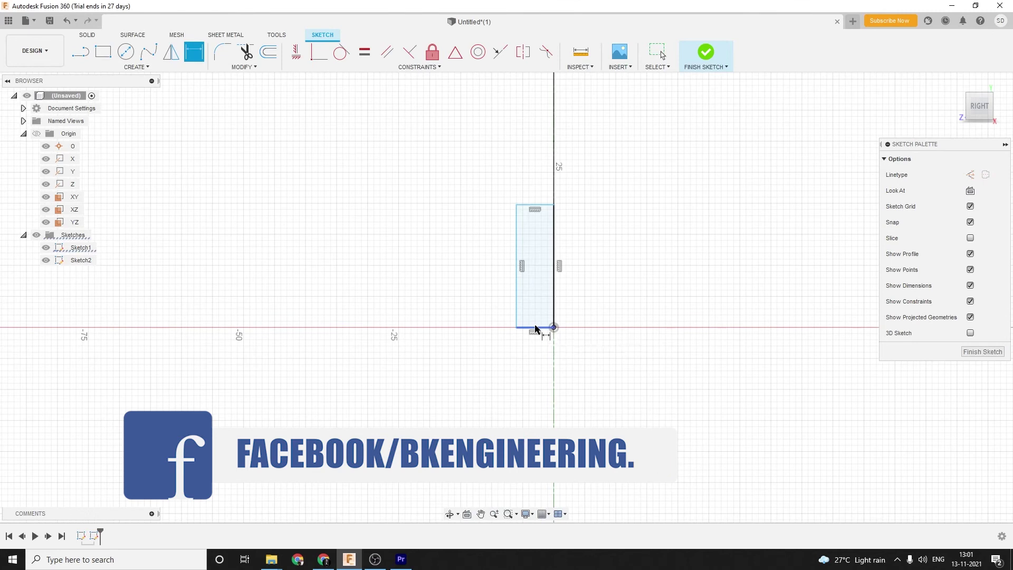
pyautogui.click(534, 328)
pyautogui.click(536, 362)
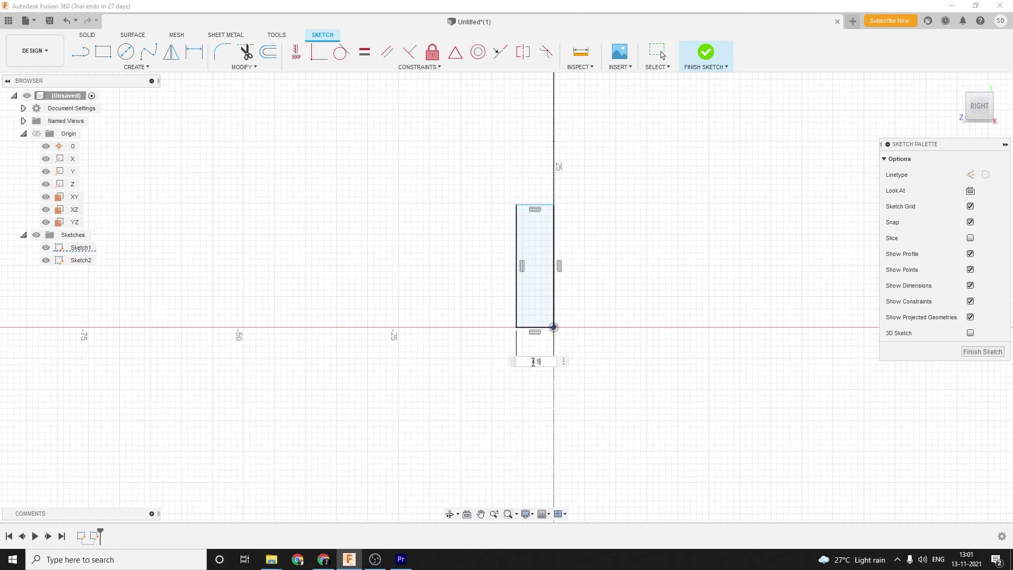
pyautogui.write('4.5')
pyautogui.press('Return')
pyautogui.moveTo(588, 298)
pyautogui.keyDown('shift'); pyautogui.mouseDown(button='middle')
pyautogui.moveTo(624, 289)
pyautogui.moveTo(628, 301)
pyautogui.mouseUp(button='middle'); pyautogui.keyUp('shift')
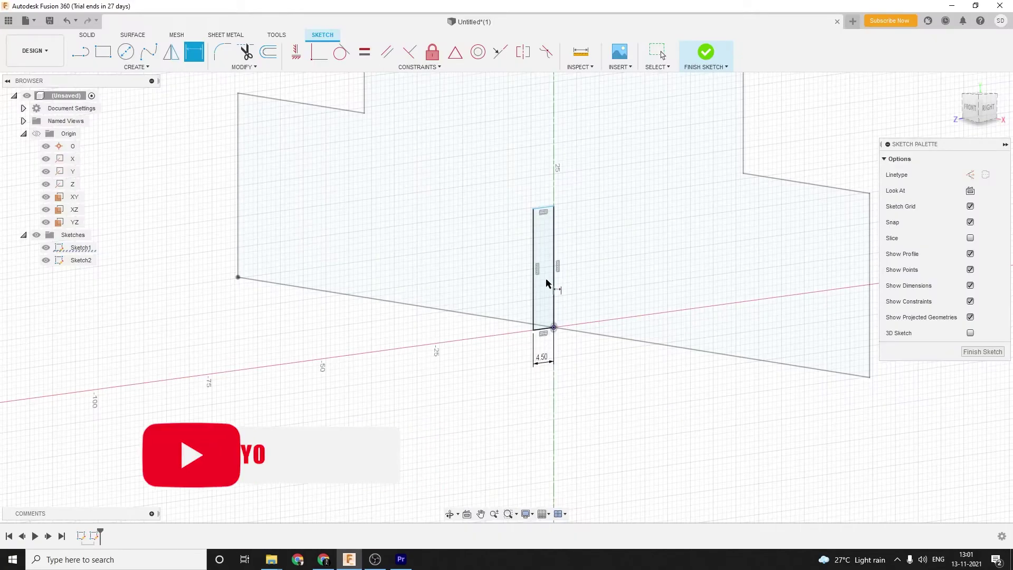
# Step: Dimension the rectangle's left edge to 4.5 mm, making a 4.50 mm square
pyautogui.click(534, 266)
pyautogui.click(501, 260)
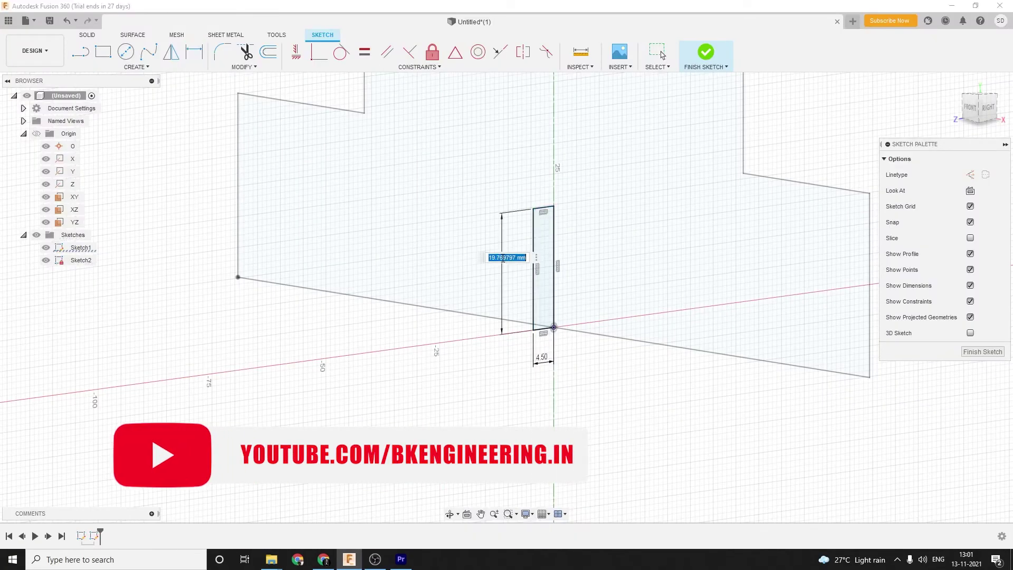
pyautogui.write('4.5')
pyautogui.press('Return')
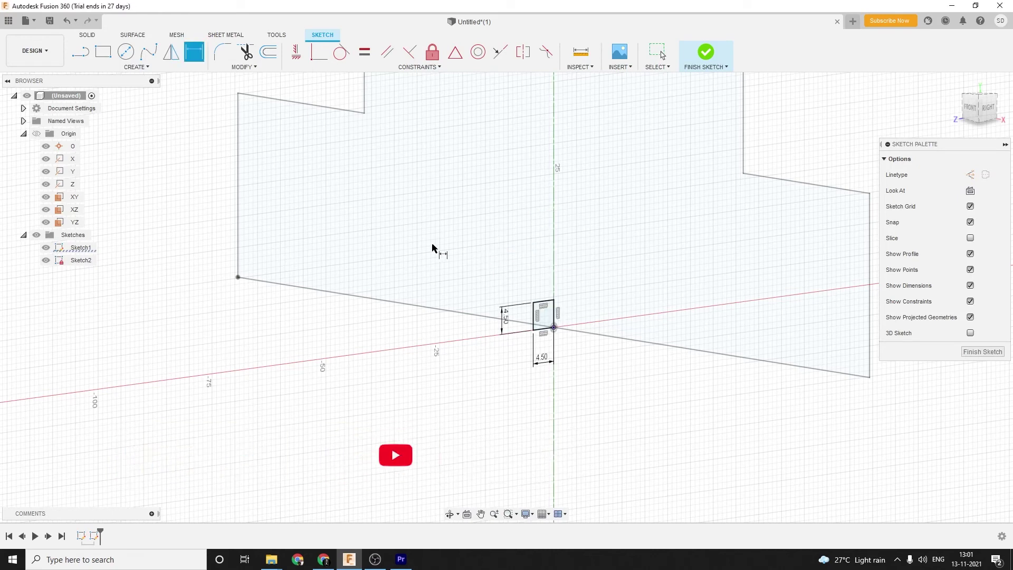
pyautogui.scroll(-1, 496, 252)
pyautogui.scroll(-2, 420, 205)
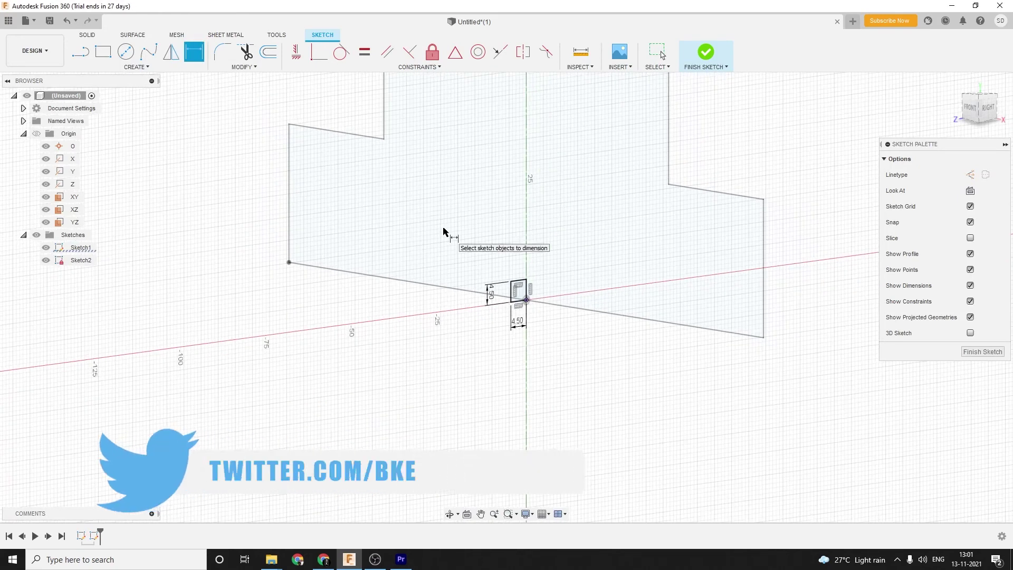
pyautogui.scroll(-2, 391, 222)
pyautogui.scroll(-1, 492, 372)
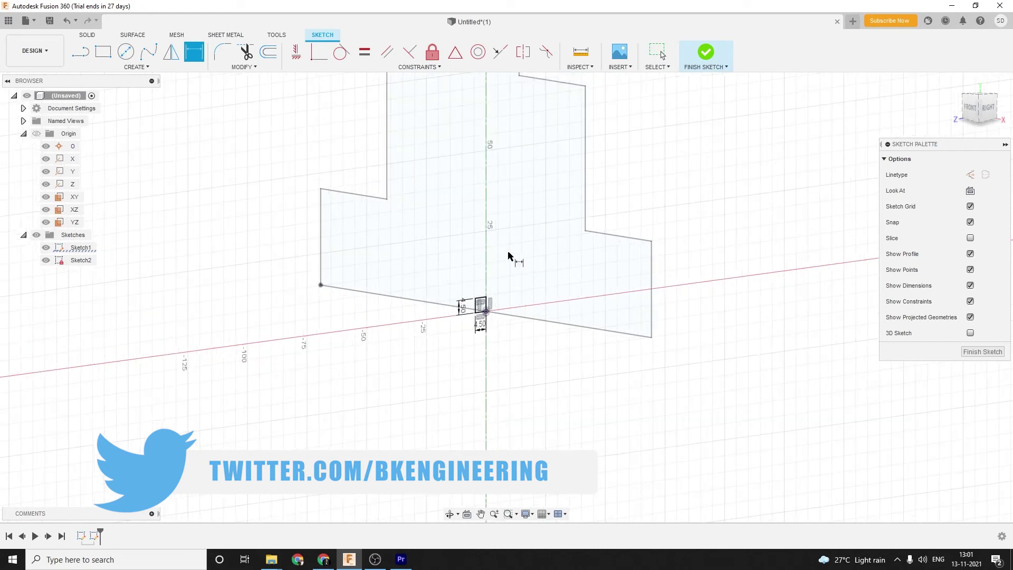
# Step: Finish Sketch2 and select the outline's 150 mm bottom edge
pyautogui.click(137, 67)
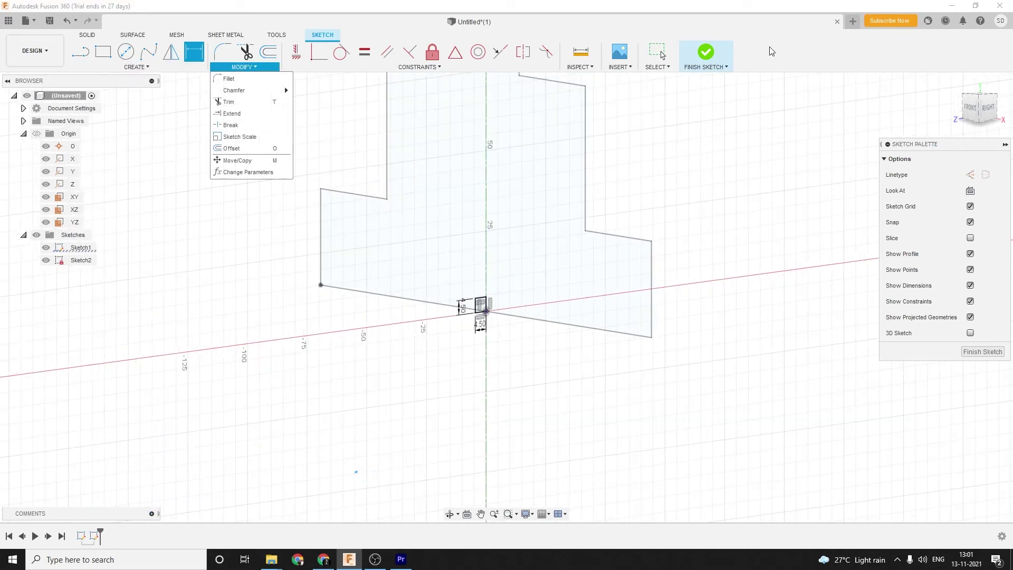
pyautogui.click(705, 53)
pyautogui.scroll(3, 523, 227)
pyautogui.scroll(-2, 522, 227)
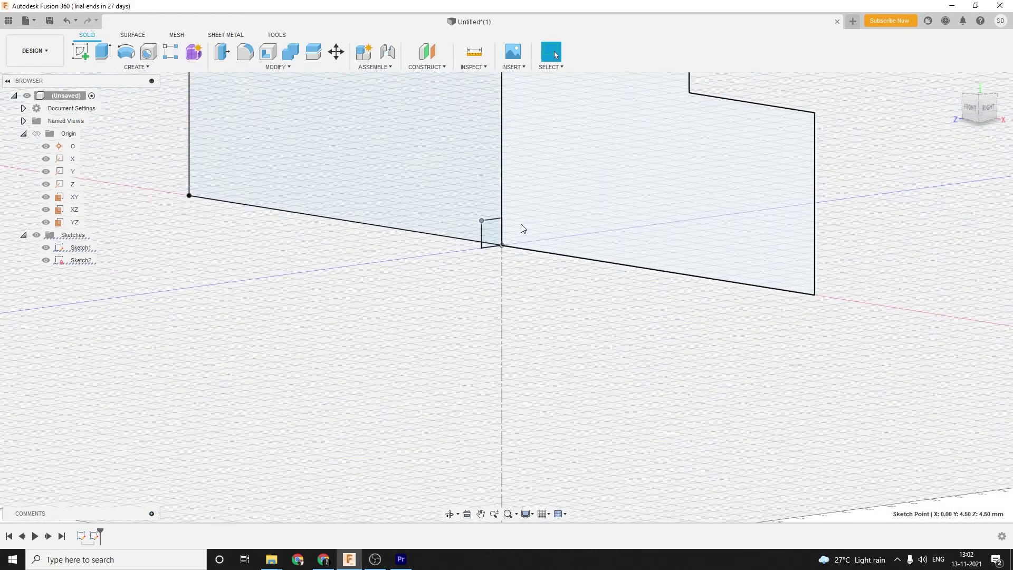
pyautogui.scroll(-3, 522, 227)
pyautogui.scroll(2, 567, 110)
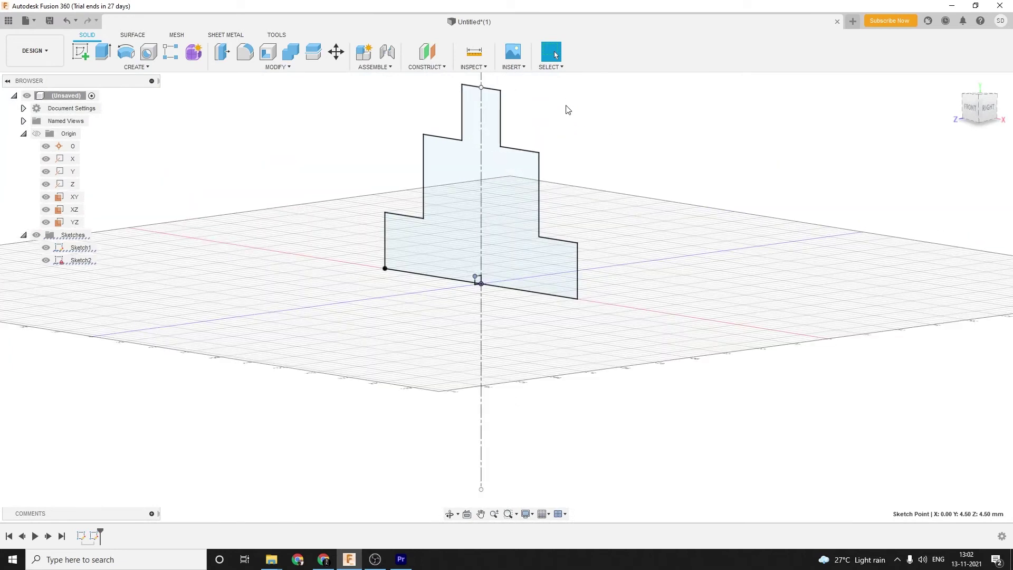
pyautogui.scroll(2, 461, 284)
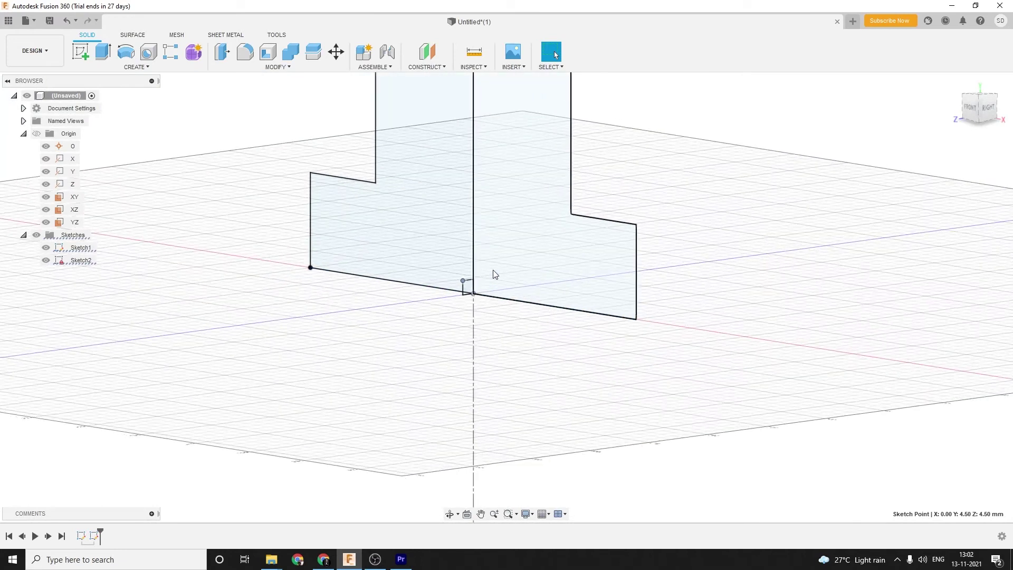
pyautogui.click(493, 298)
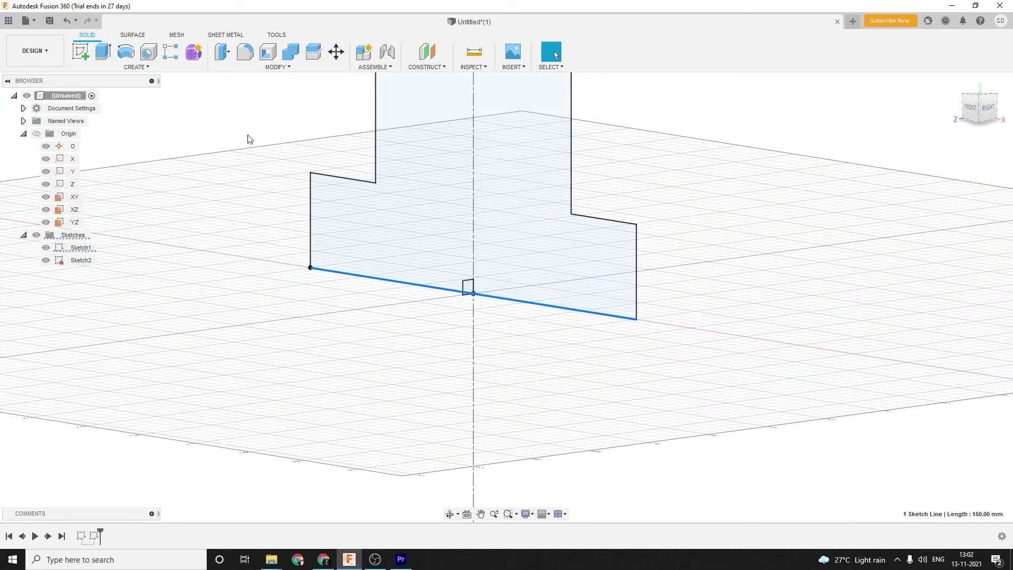
# Step: Begin a Sweep along the chained outline using the small square as profile
pyautogui.click(119, 65)
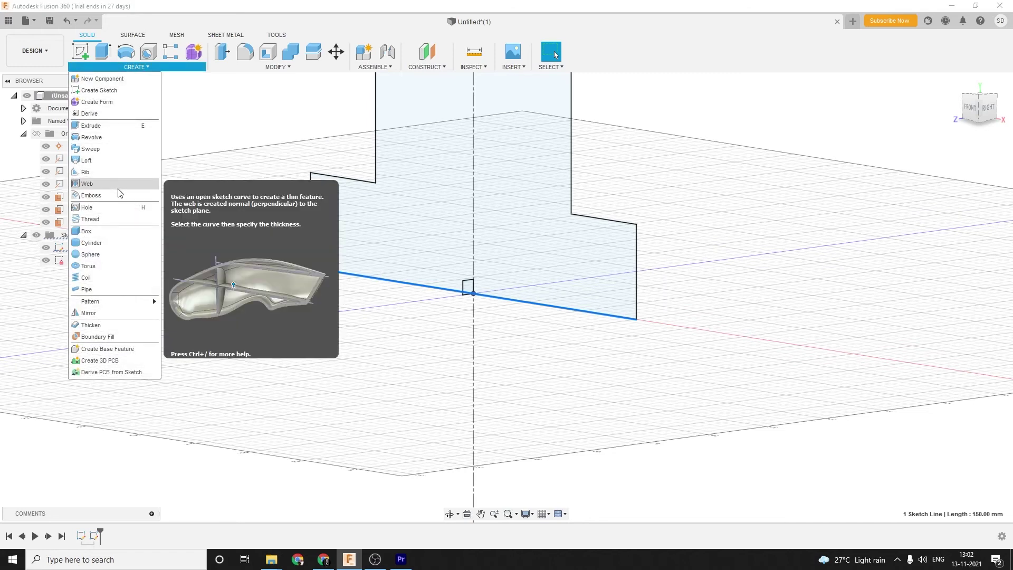
pyautogui.click(109, 147)
pyautogui.click(498, 291)
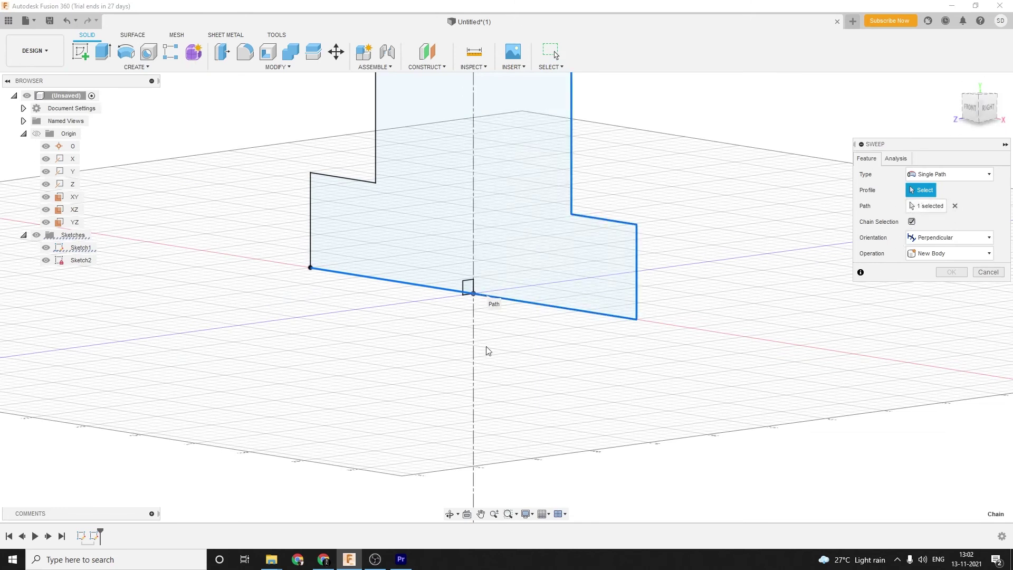
pyautogui.click(468, 287)
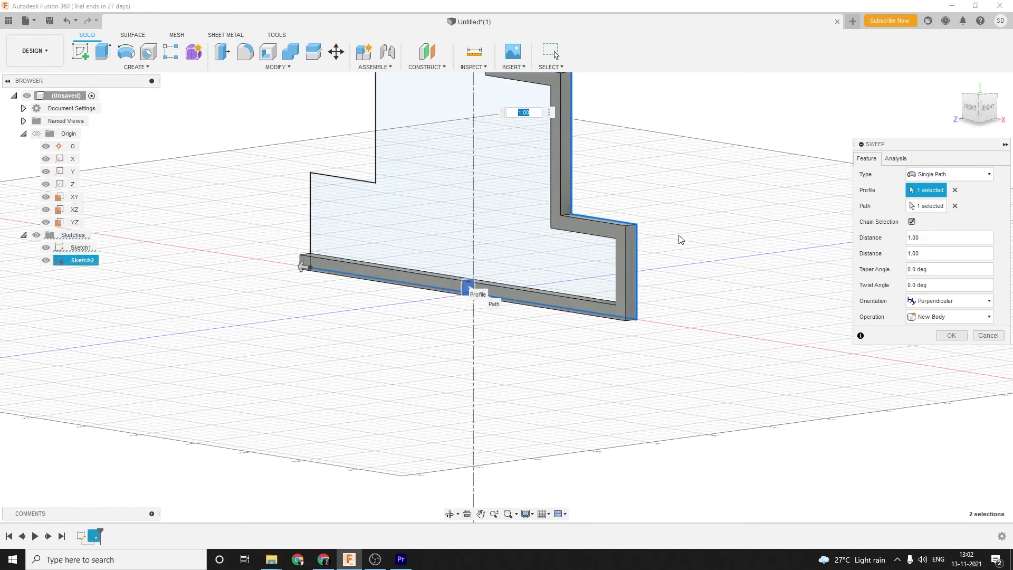
# Step: Reselect the stepped outline as the path, then cancel the sweep
pyautogui.scroll(-2, 680, 240)
pyautogui.click(910, 206)
pyautogui.click(451, 174)
pyautogui.scroll(-3, 467, 214)
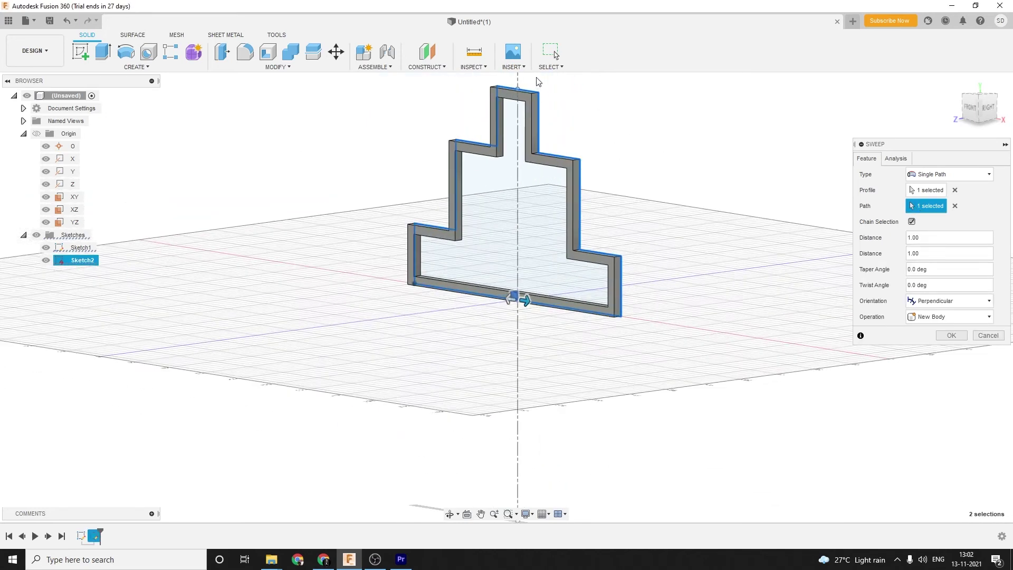
pyautogui.scroll(2, 536, 99)
pyautogui.scroll(1, 536, 99)
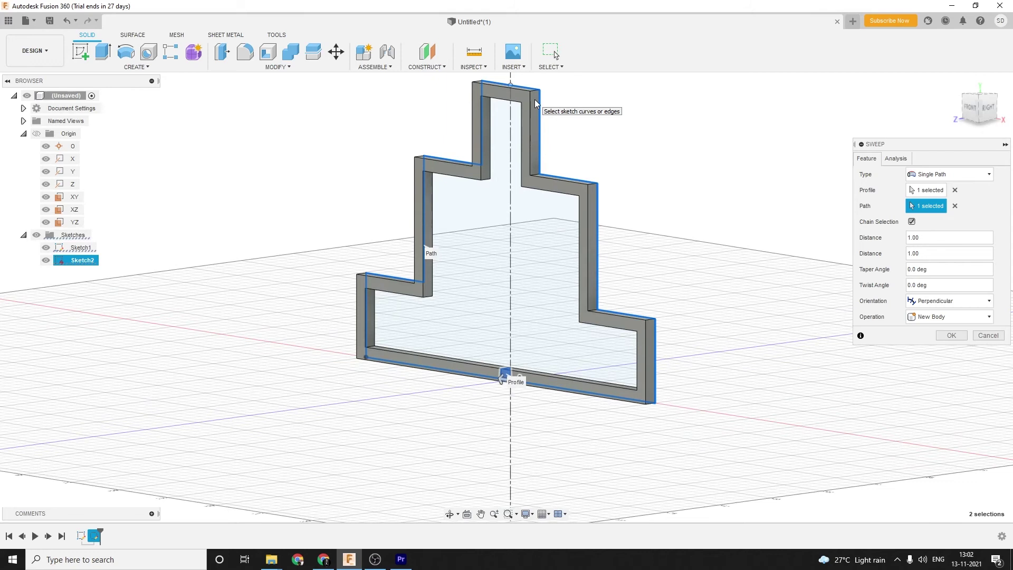
pyautogui.click(987, 336)
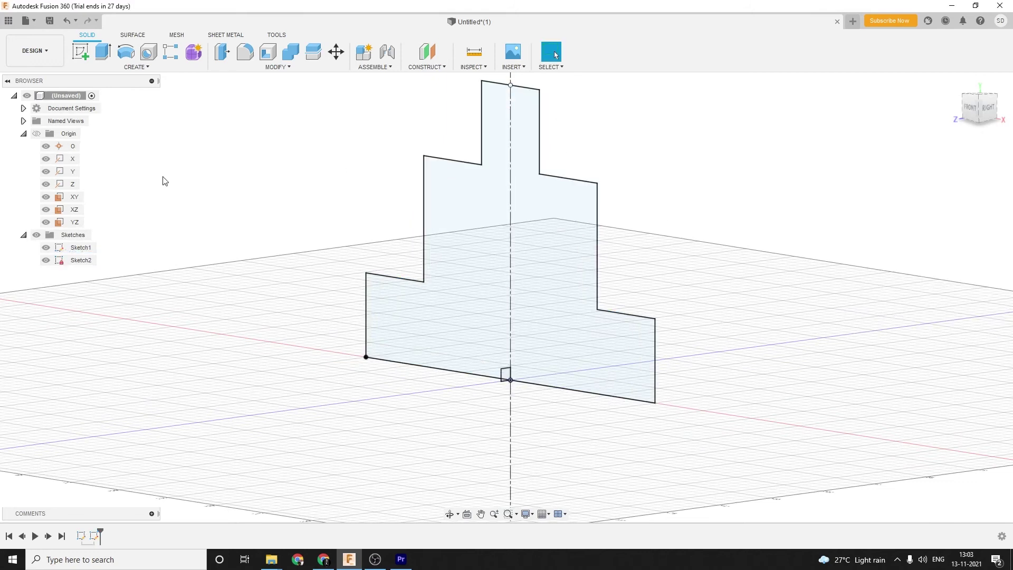
# Step: Set up a new Sweep: chained stepped outline as path, 4.50 mm square as profile
pyautogui.click(142, 68)
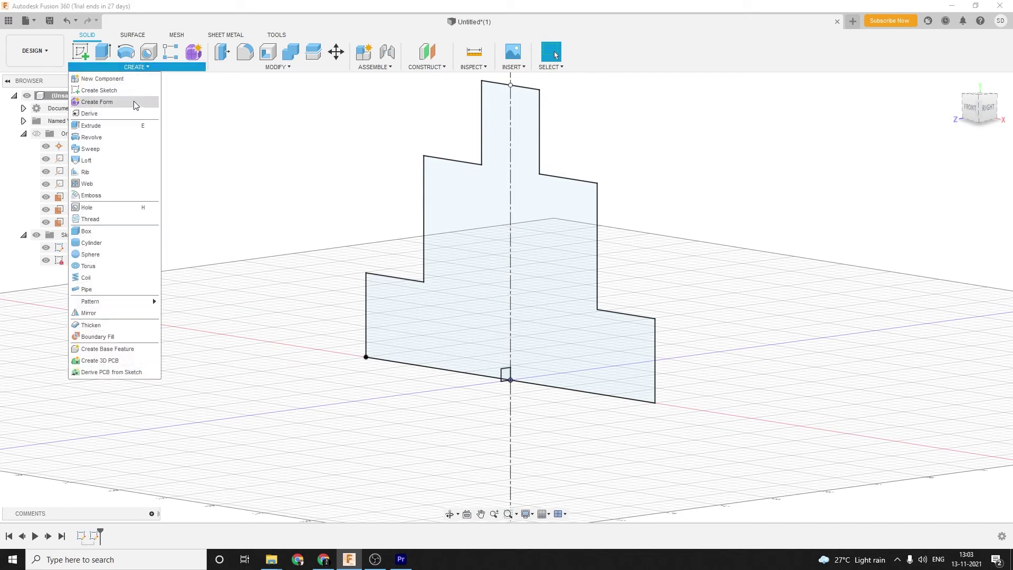
pyautogui.click(126, 148)
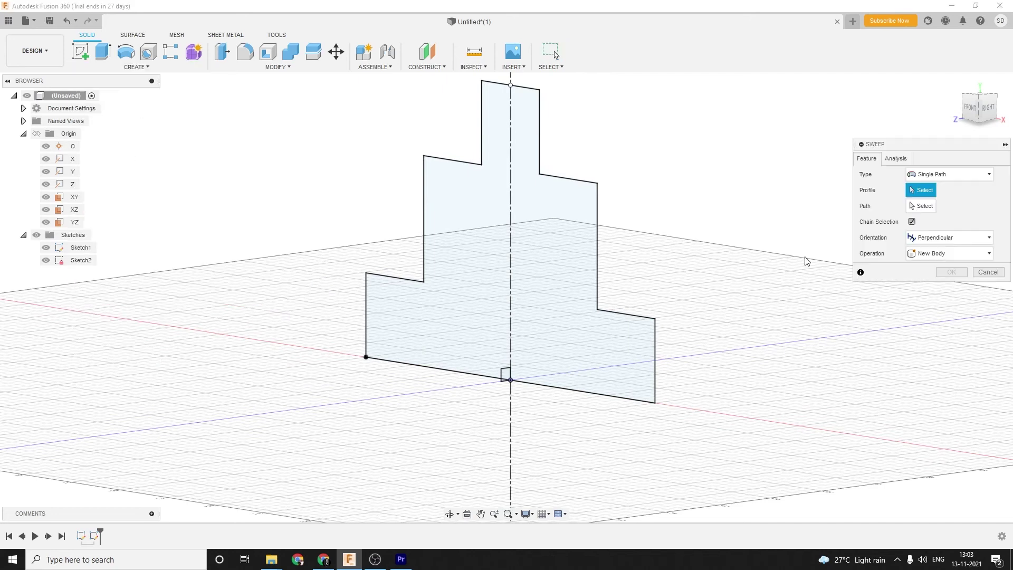
pyautogui.click(913, 207)
pyautogui.click(634, 399)
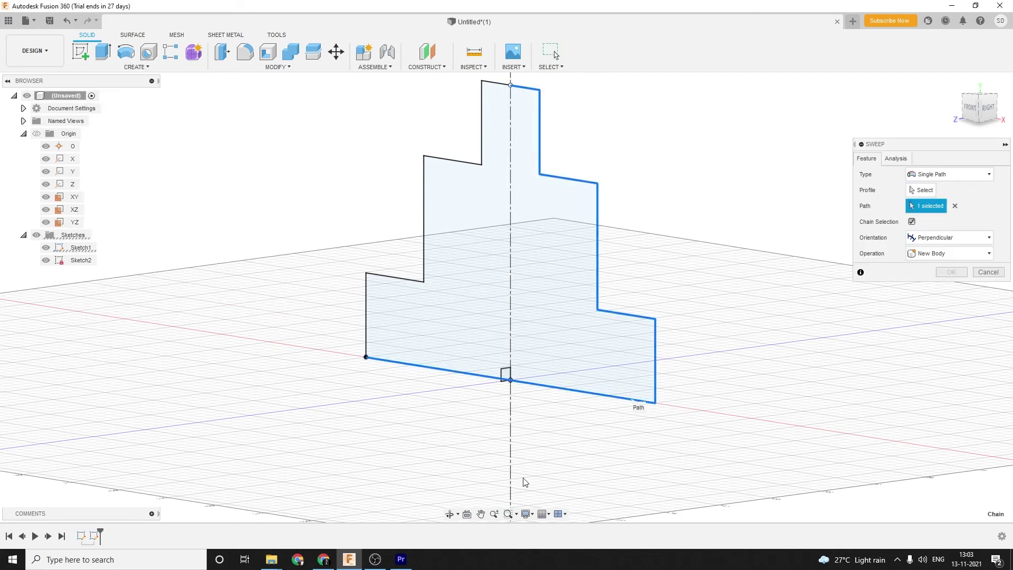
pyautogui.click(917, 189)
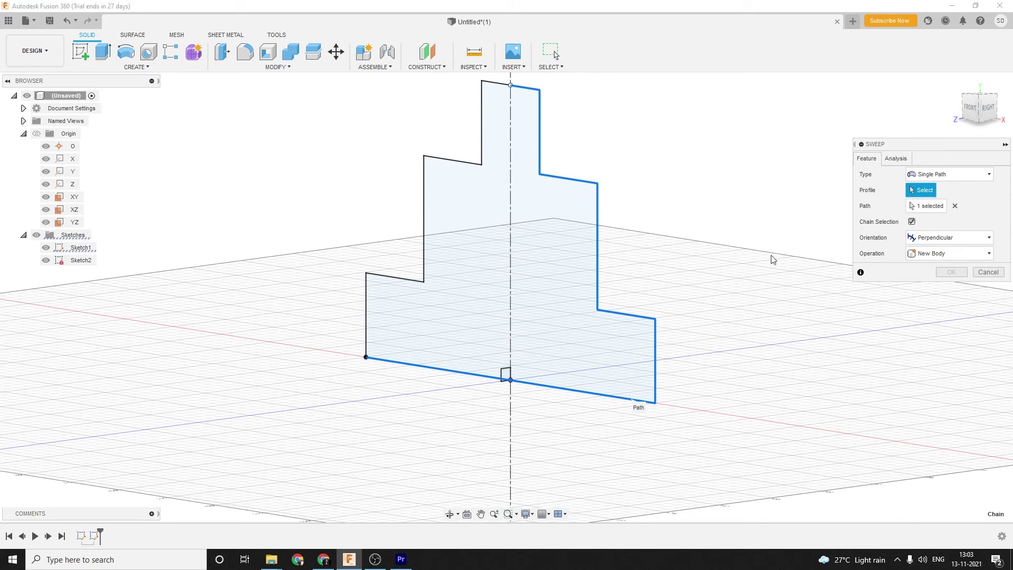
pyautogui.scroll(3, 509, 381)
pyautogui.click(503, 370)
# Step: Recheck the path selection and confirm the sweep to create the rim body
pyautogui.scroll(-2, 662, 334)
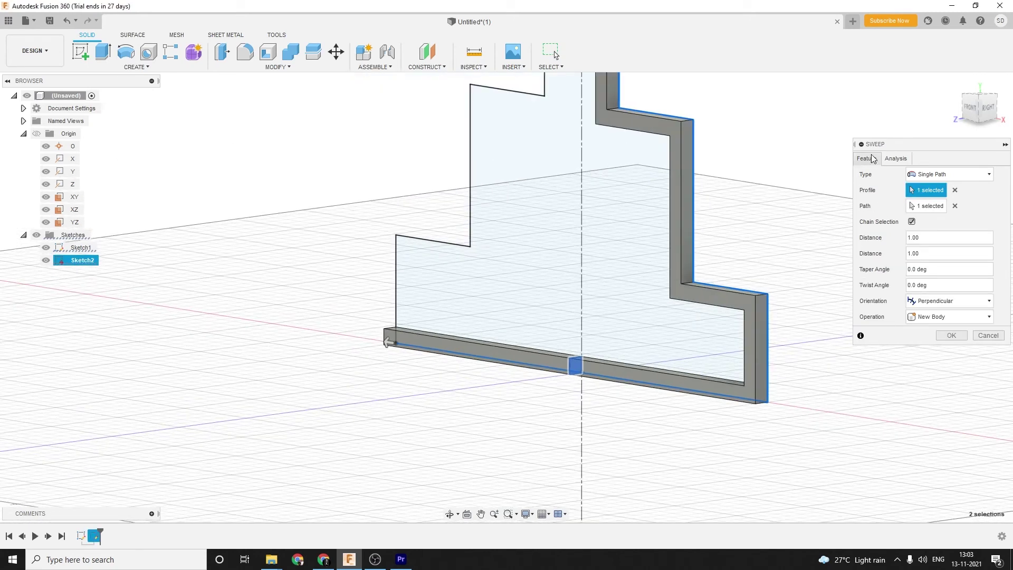
pyautogui.click(927, 205)
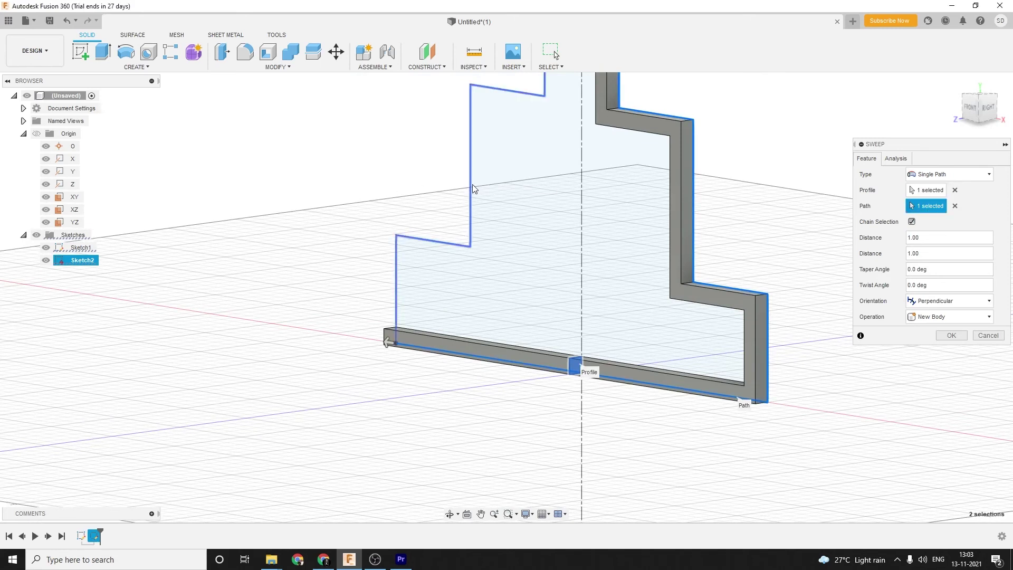
pyautogui.scroll(-4, 474, 189)
pyautogui.scroll(2, 583, 339)
pyautogui.scroll(-1, 599, 237)
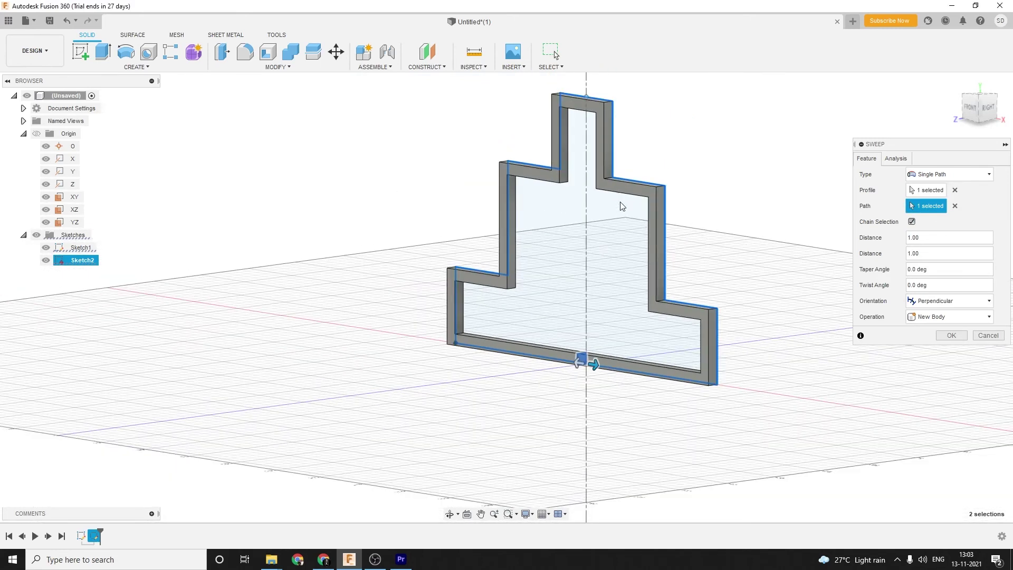
pyautogui.keyDown('shift'); pyautogui.moveTo(608, 249); pyautogui.dragTo(685, 211, button='middle'); pyautogui.keyUp('shift')
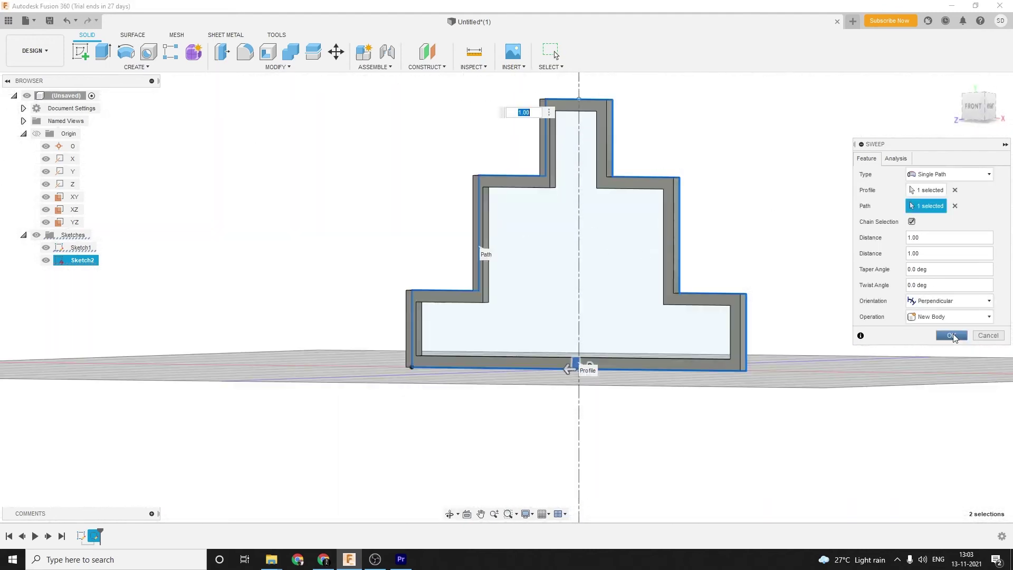
pyautogui.click(952, 335)
pyautogui.keyDown('shift'); pyautogui.moveTo(666, 280); pyautogui.dragTo(559, 193, button='middle'); pyautogui.keyUp('shift')
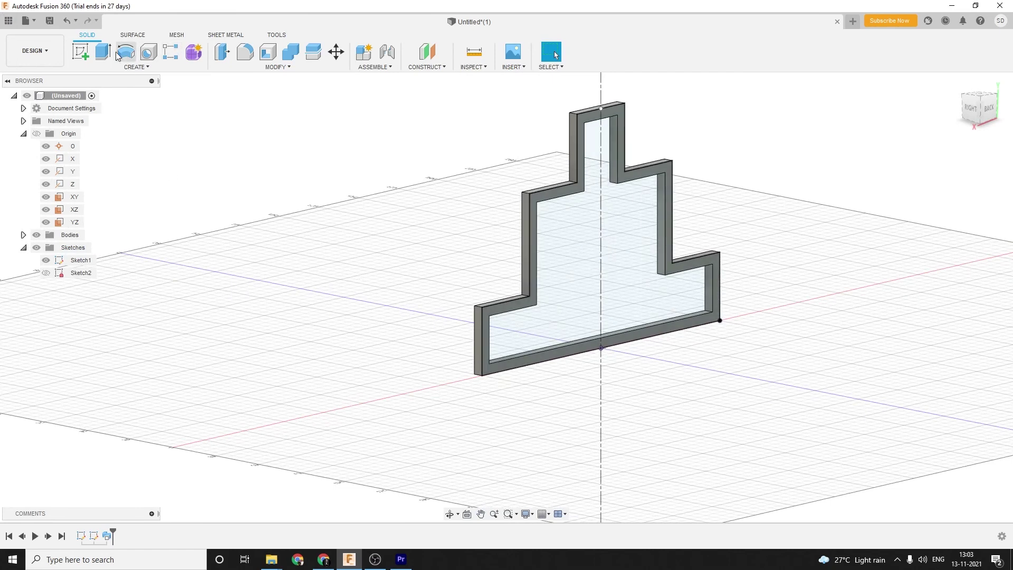
# Step: Extrude the area inside the stepped outline 4.5 mm with the Join operation
pyautogui.press('e')
pyautogui.click(575, 231)
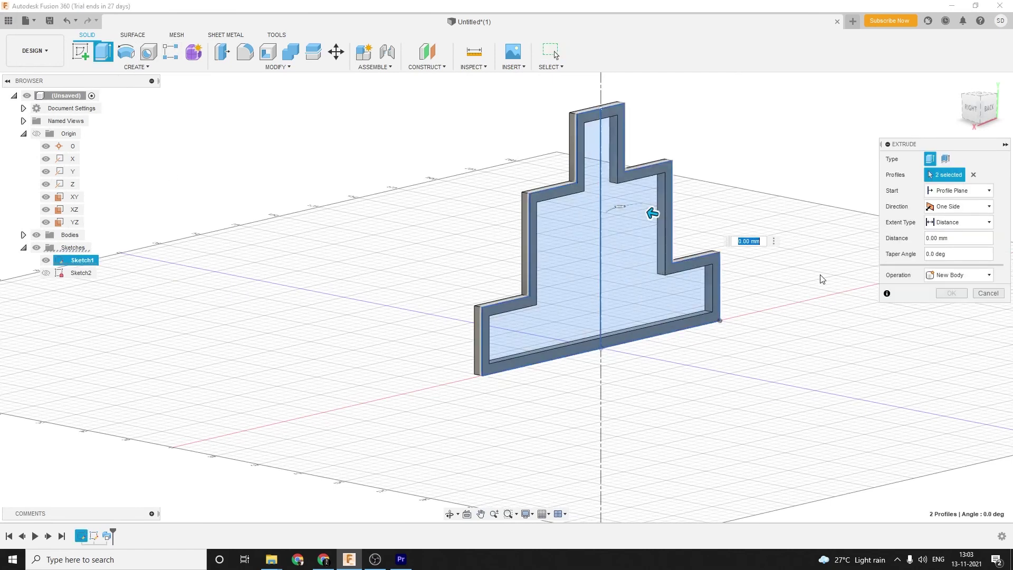
pyautogui.write('4.5')
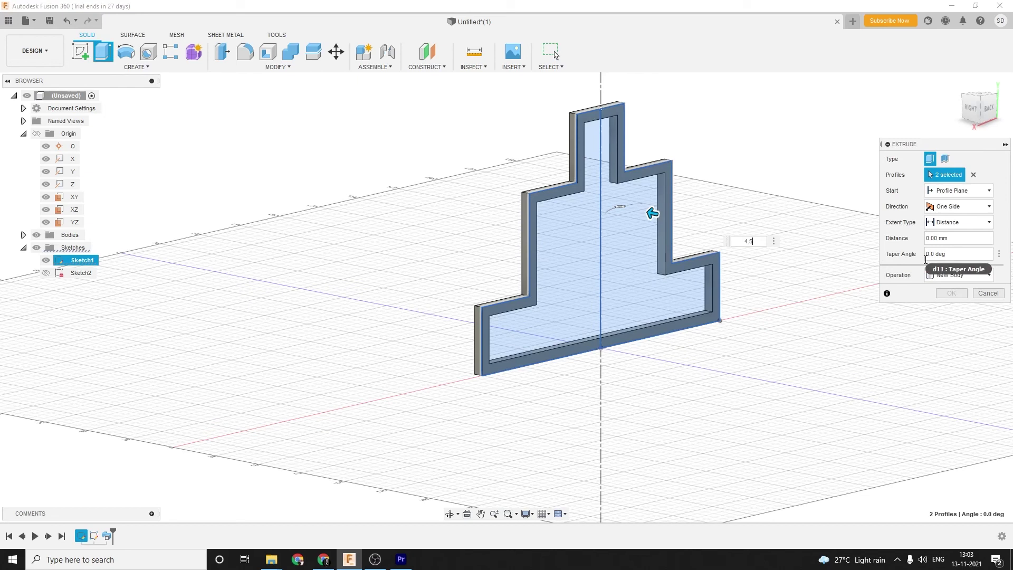
pyautogui.click(944, 274)
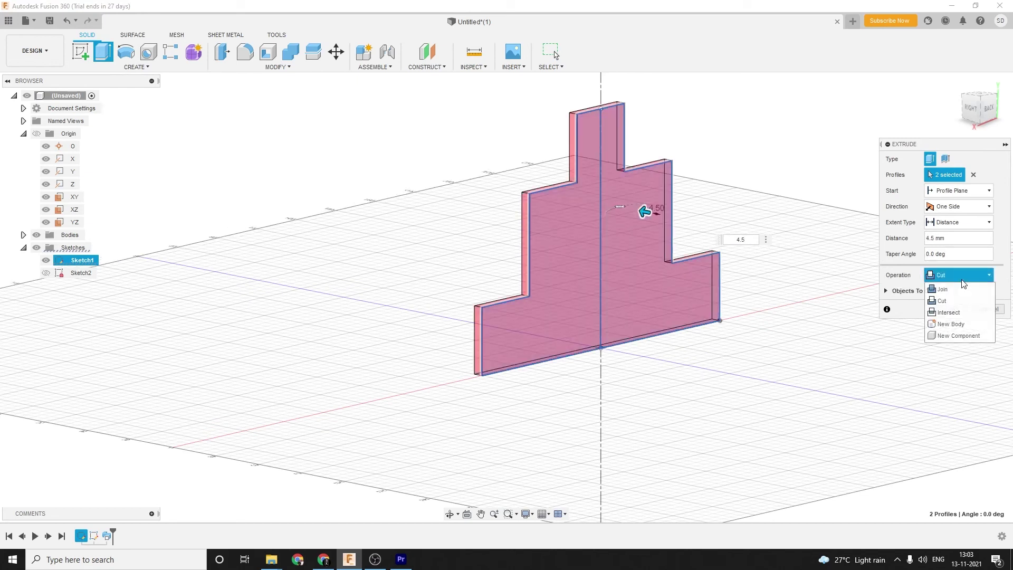
pyautogui.click(958, 287)
# Step: Confirm the 4.5 mm base plate extrusion and switch to the exercise drawing
pyautogui.keyDown('shift'); pyautogui.moveTo(723, 197); pyautogui.dragTo(784, 192, button='middle'); pyautogui.keyUp('shift')
pyautogui.scroll(3, 631, 196)
pyautogui.scroll(-2, 677, 258)
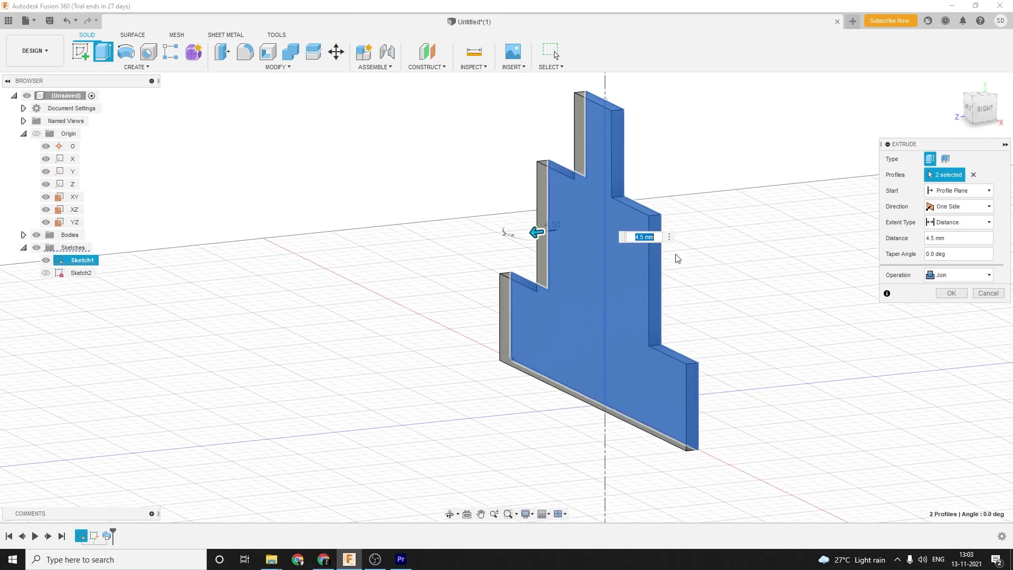
pyautogui.press('Return')
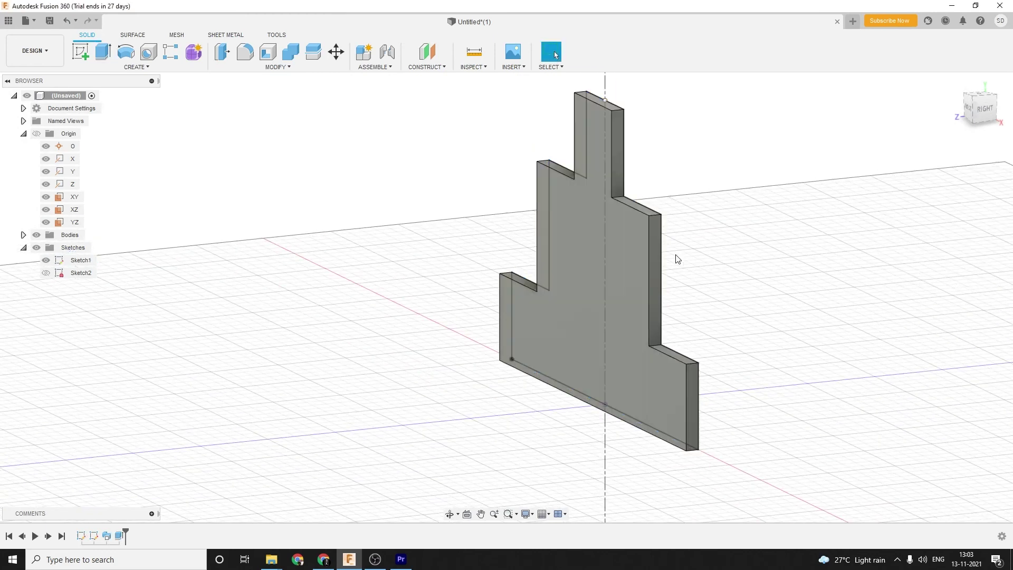
pyautogui.scroll(-2, 675, 258)
pyautogui.scroll(2, 674, 258)
pyautogui.hotkey('alt', 'Tab')
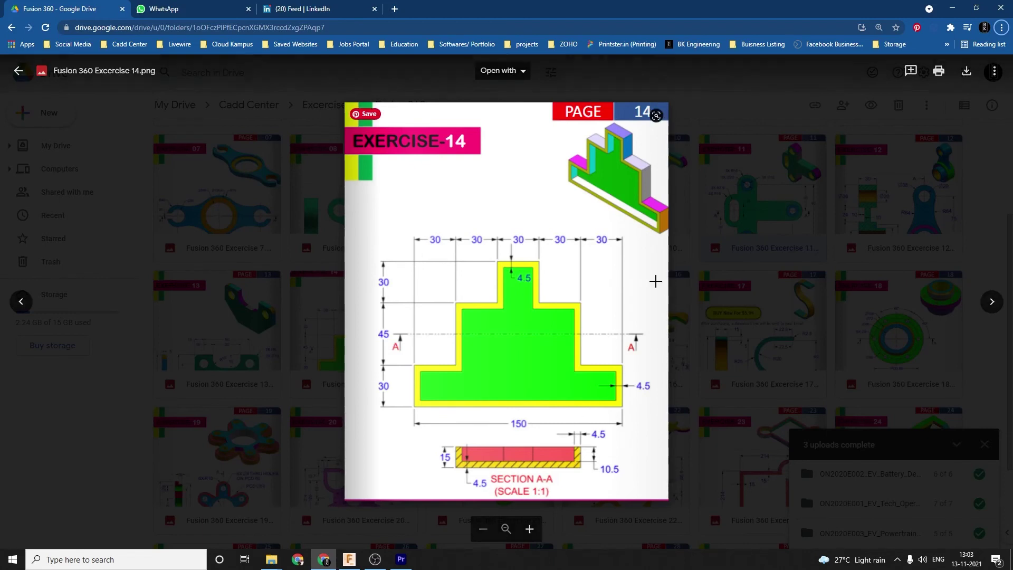
# Step: Reopen Sketch2 from the timeline, enter 10 for its width dimension, and finish it
pyautogui.hotkey('alt', 'Tab')
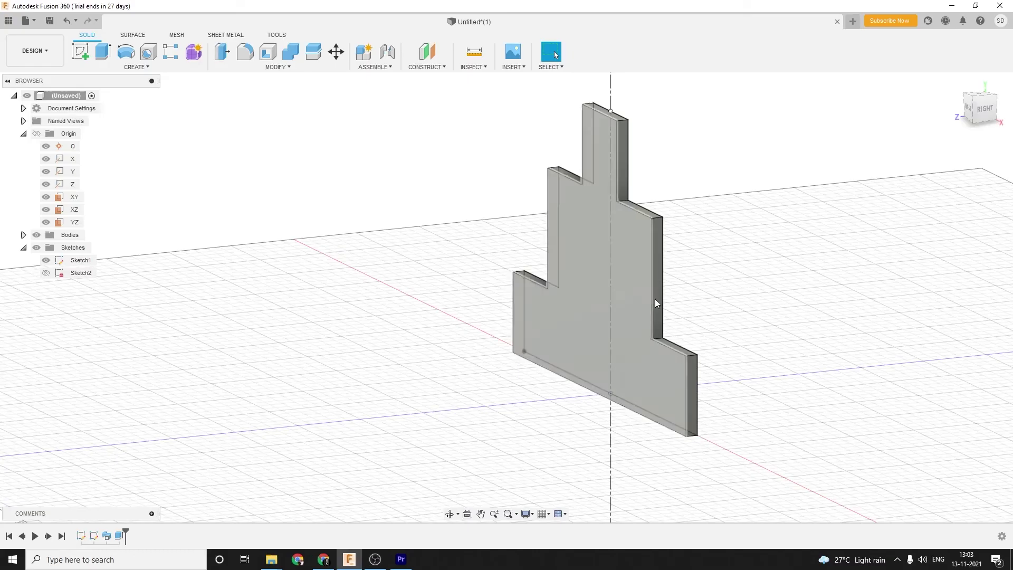
pyautogui.rightClick(100, 541)
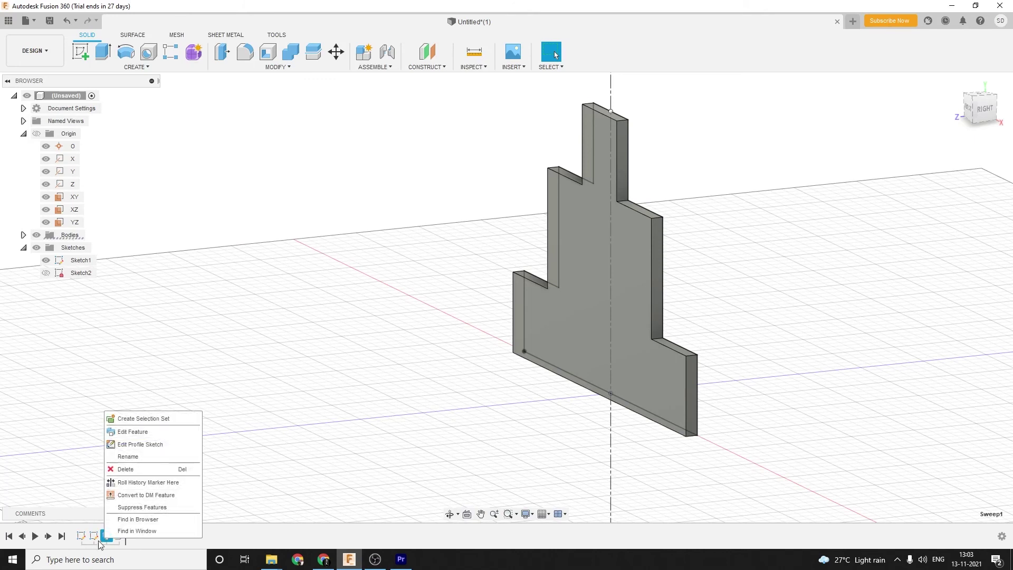
pyautogui.click(99, 544)
pyautogui.rightClick(99, 543)
pyautogui.click(126, 436)
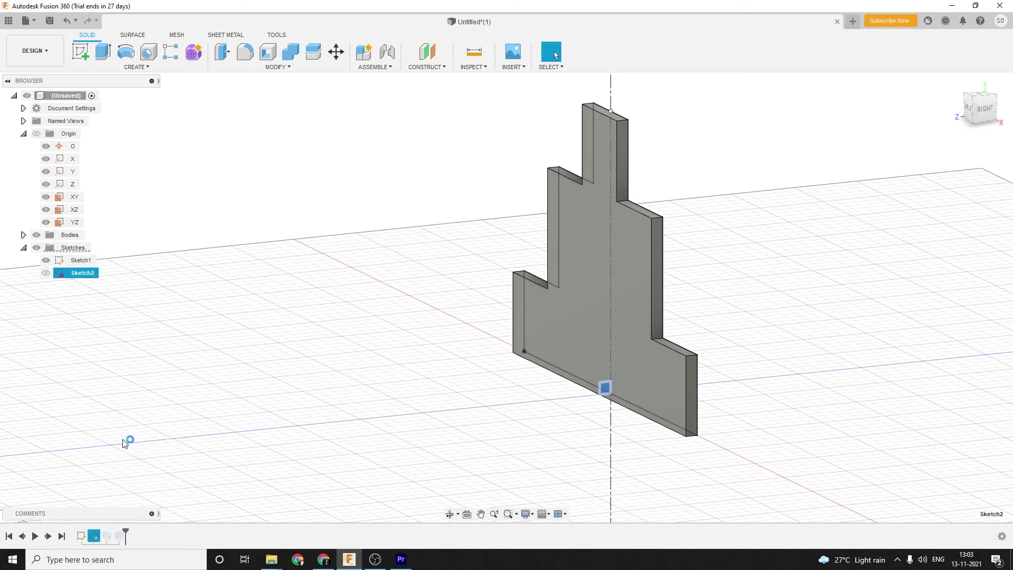
pyautogui.scroll(3, 565, 369)
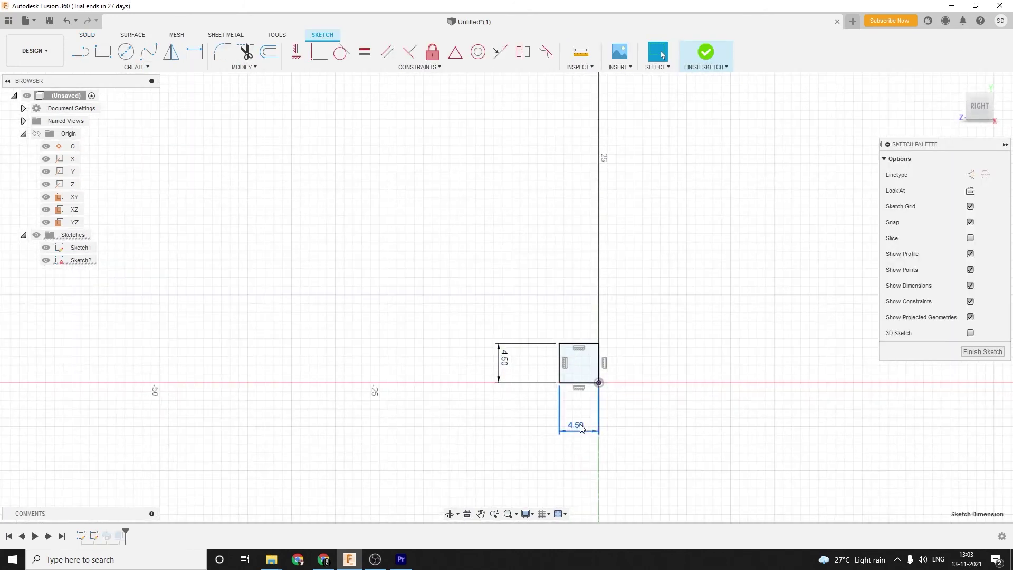
pyautogui.write('10')
pyautogui.press('Return')
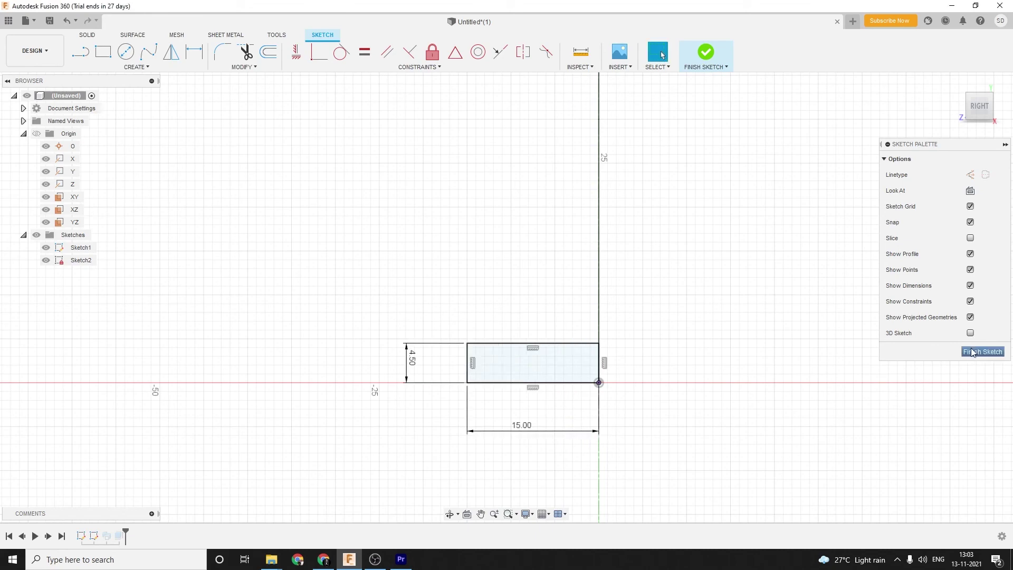
pyautogui.click(982, 351)
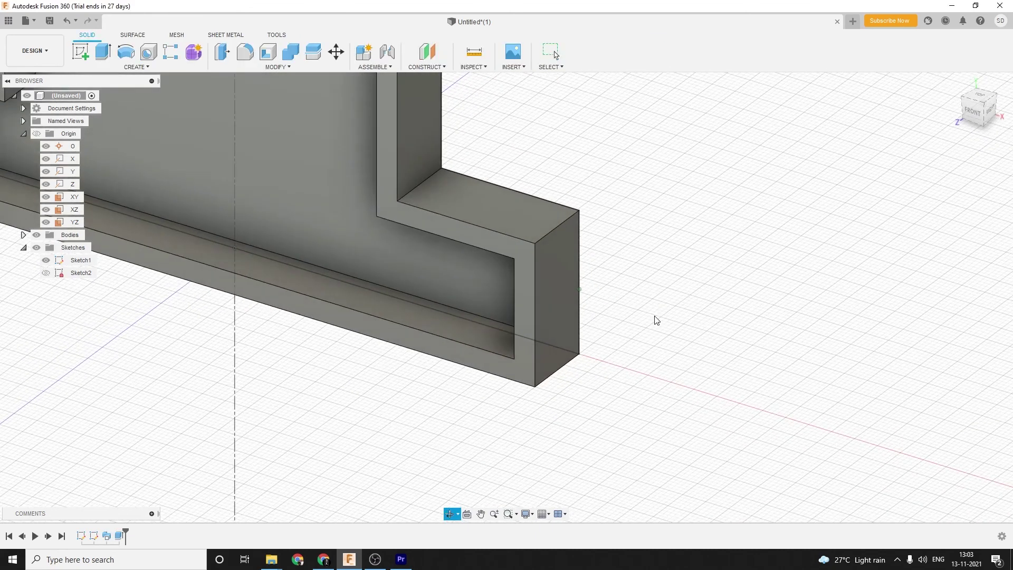
pyautogui.keyDown('shift'); pyautogui.moveTo(656, 320); pyautogui.dragTo(607, 188, button='middle'); pyautogui.keyUp('shift')
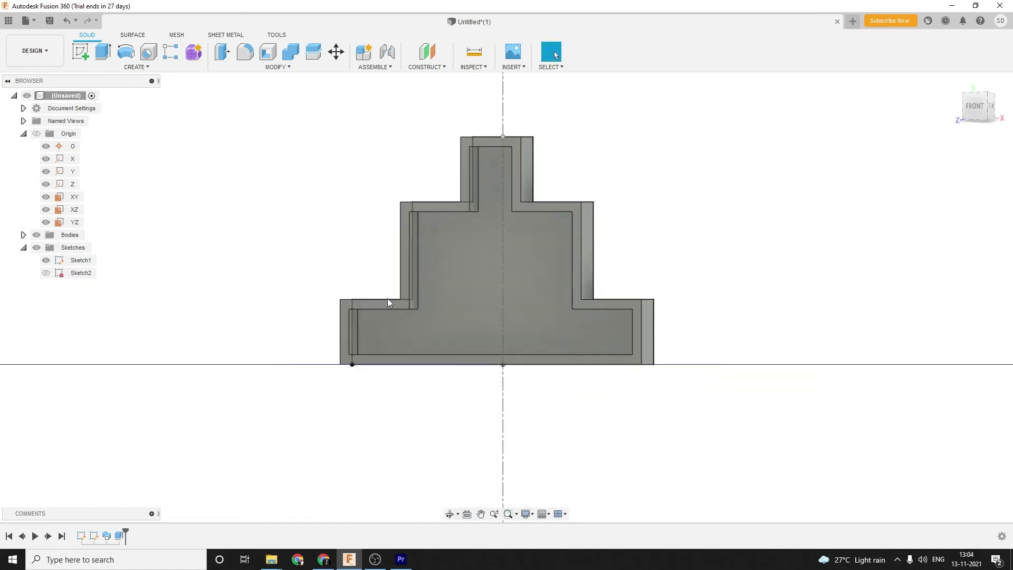
pyautogui.keyDown('shift'); pyautogui.moveTo(651, 219); pyautogui.dragTo(501, 256, button='middle'); pyautogui.keyUp('shift')
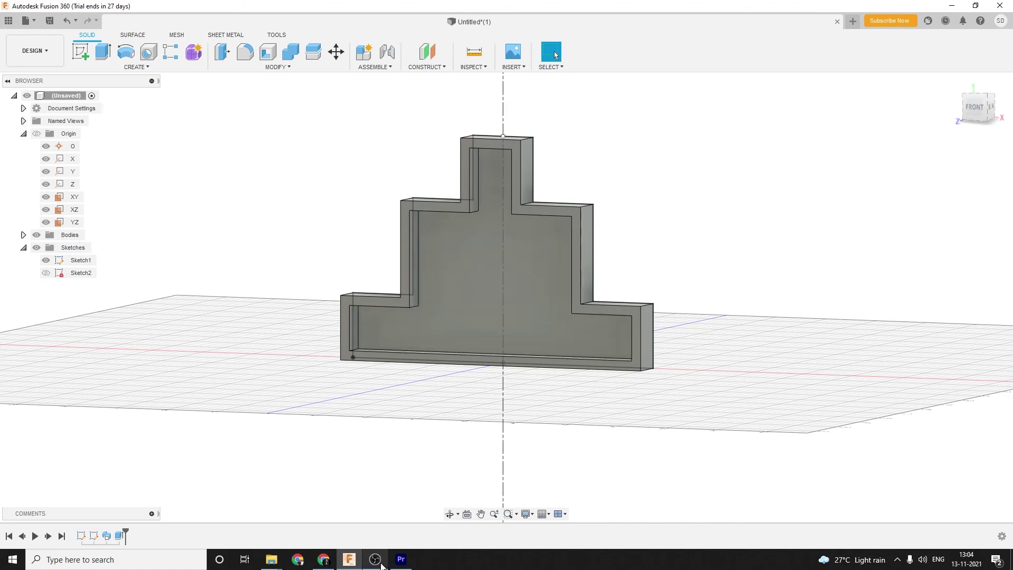
pyautogui.hotkey('alt', 'Tab')
# Step: Advance the Drive preview to the Fusion 360 Excercise 15.png drawing
pyautogui.click(991, 302)
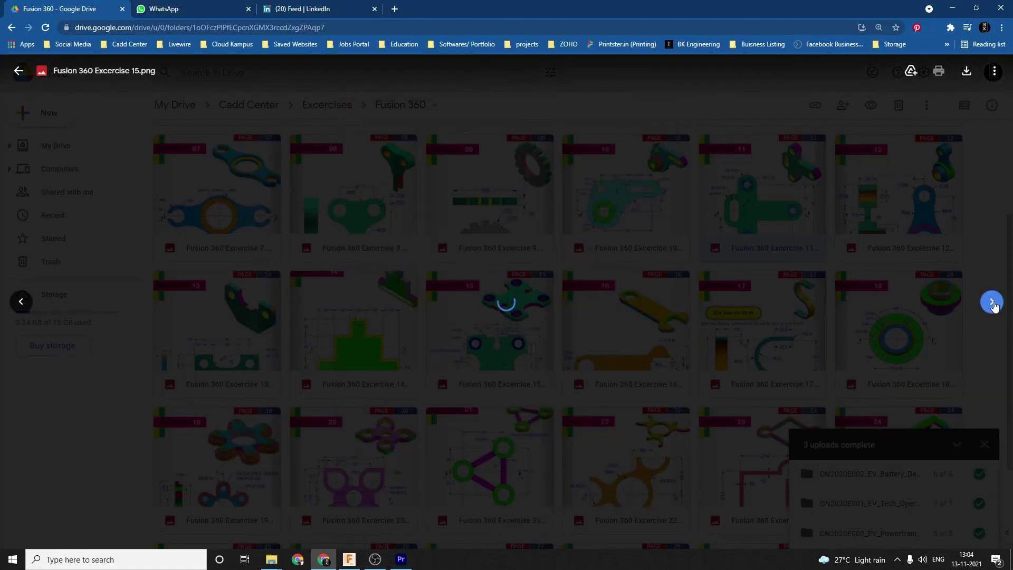